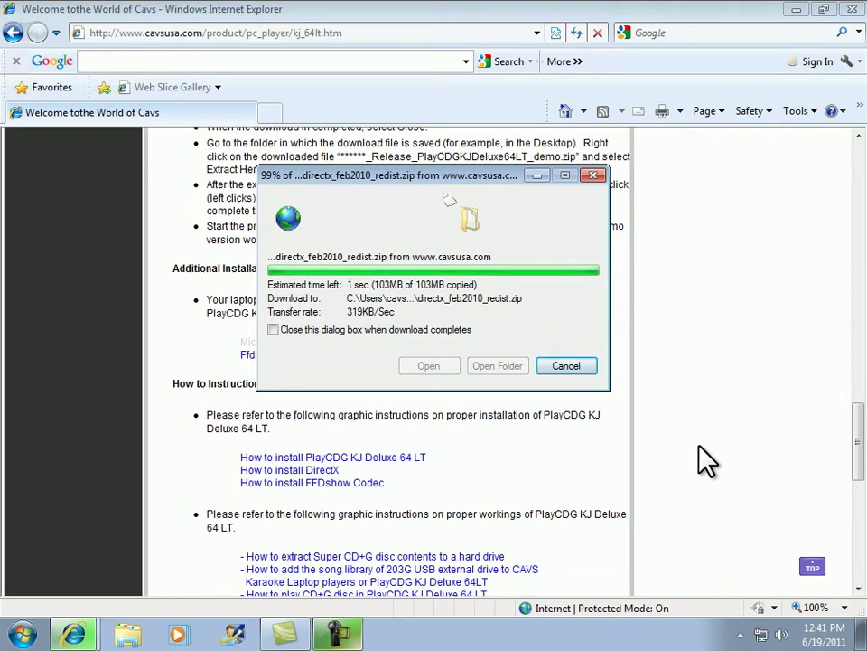
Download the Ffdshow Ver3466 2010.5.31 x64 zip to the Desktop, then close the finished download and the browser.
{"action": "left_click", "coordinate": [578, 366]}
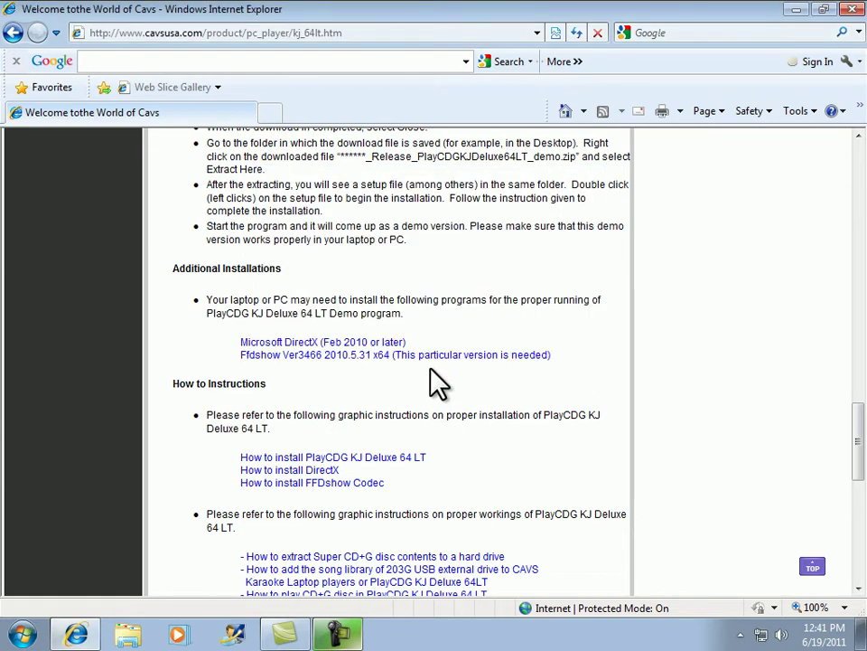
{"action": "left_click", "coordinate": [386, 355]}
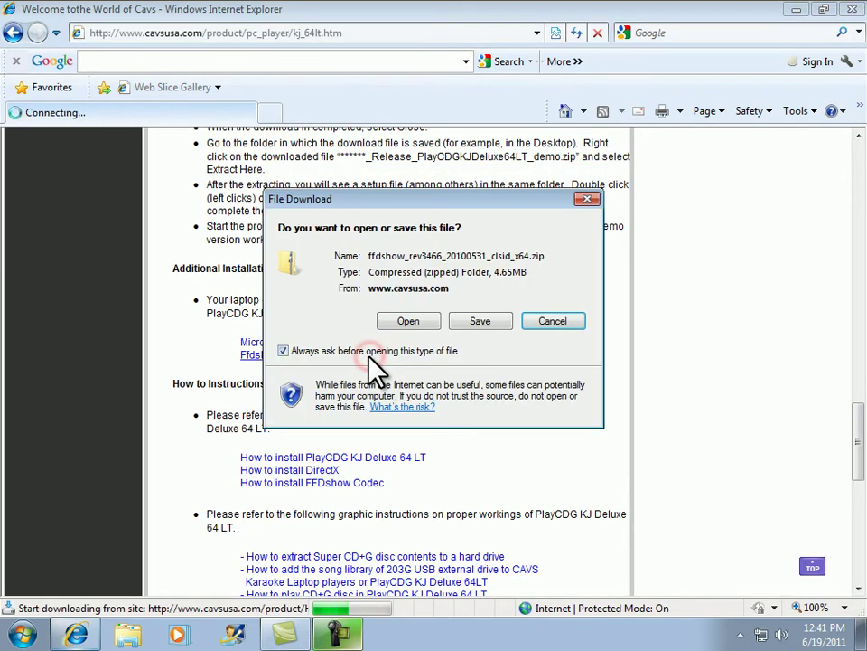
{"action": "left_click", "coordinate": [475, 323]}
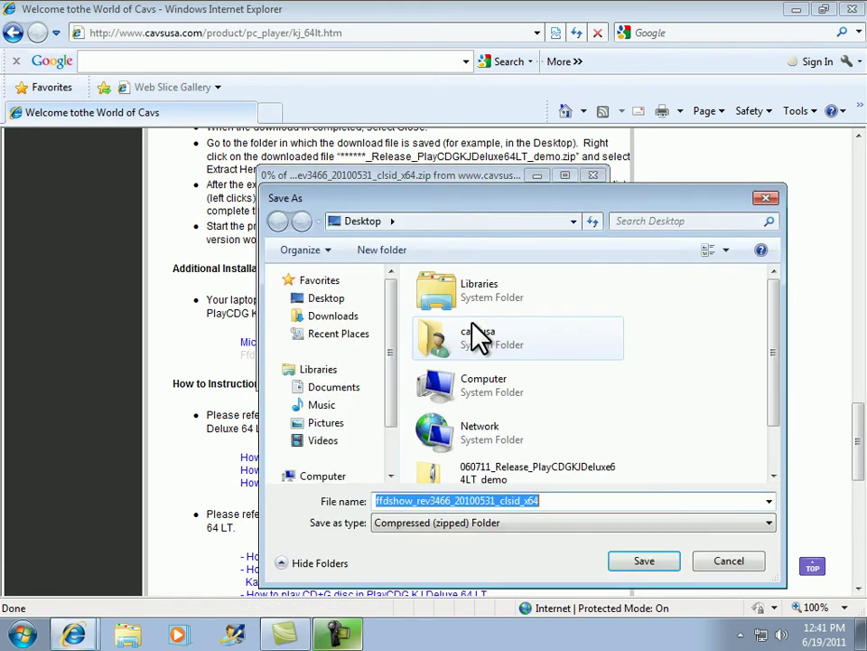
{"action": "left_click", "coordinate": [316, 300]}
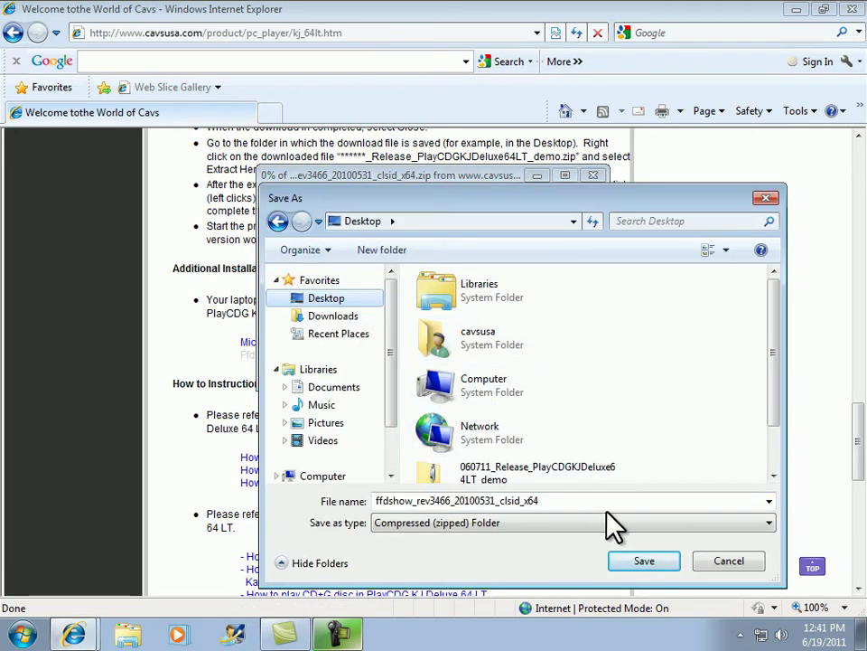
{"action": "left_click", "coordinate": [644, 561]}
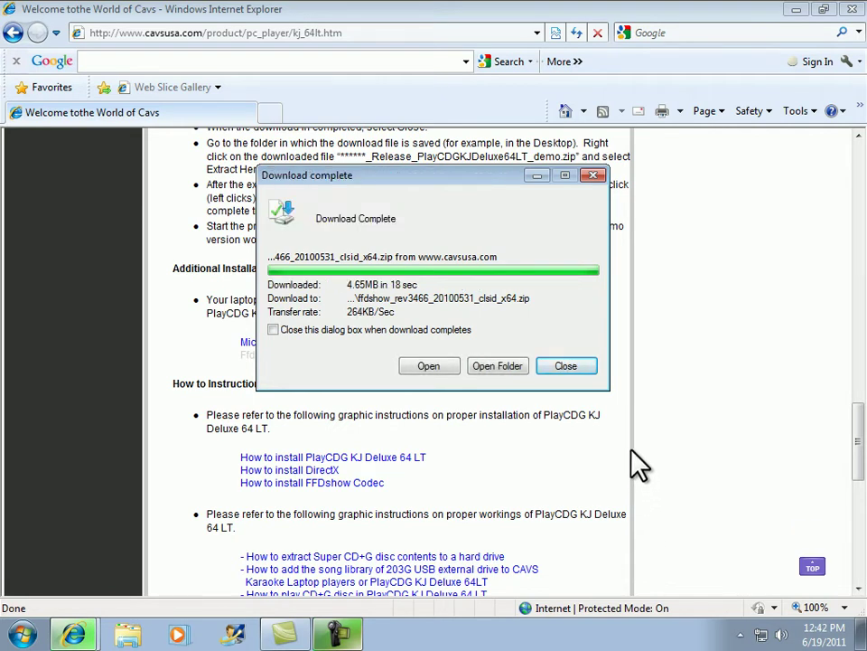
{"action": "left_click", "coordinate": [583, 371]}
{"action": "left_click", "coordinate": [851, 9]}
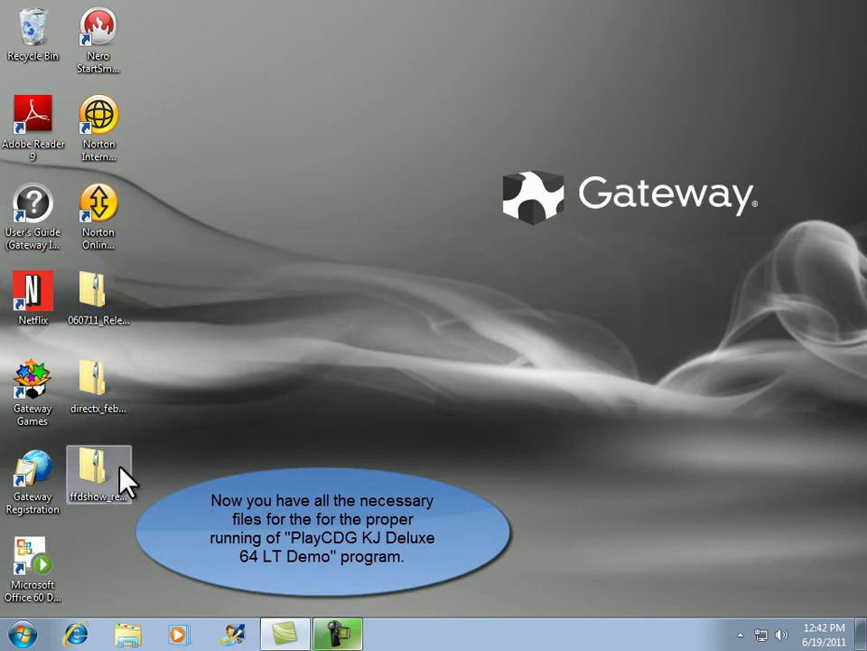
Open the ffdshow_rev3466_20100531_clsid_x64 zip on the desktop and run the installer inside, allowing it through the security warning.
{"action": "left_click", "coordinate": [97, 479]}
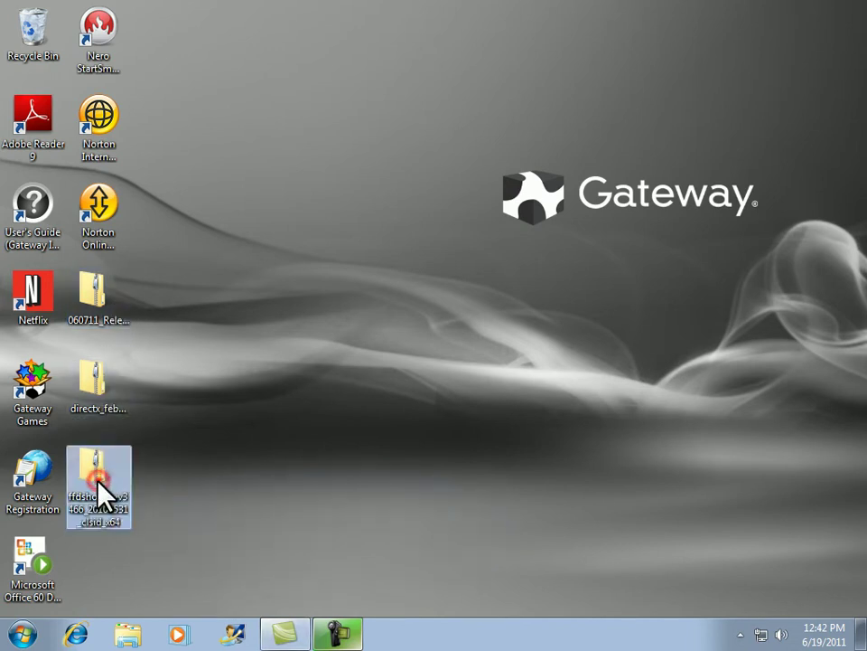
{"action": "double_click", "coordinate": [97, 482]}
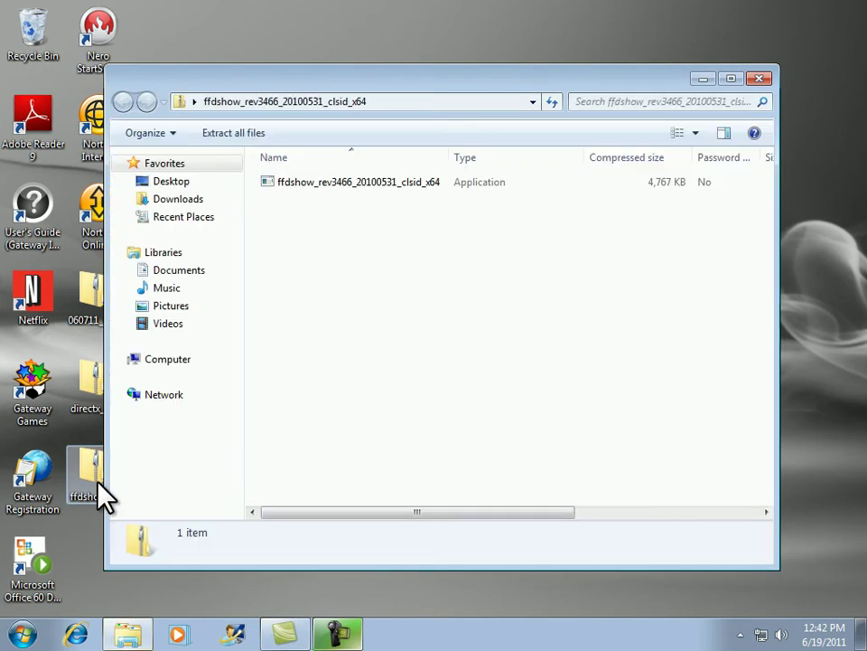
{"action": "left_click", "coordinate": [287, 181]}
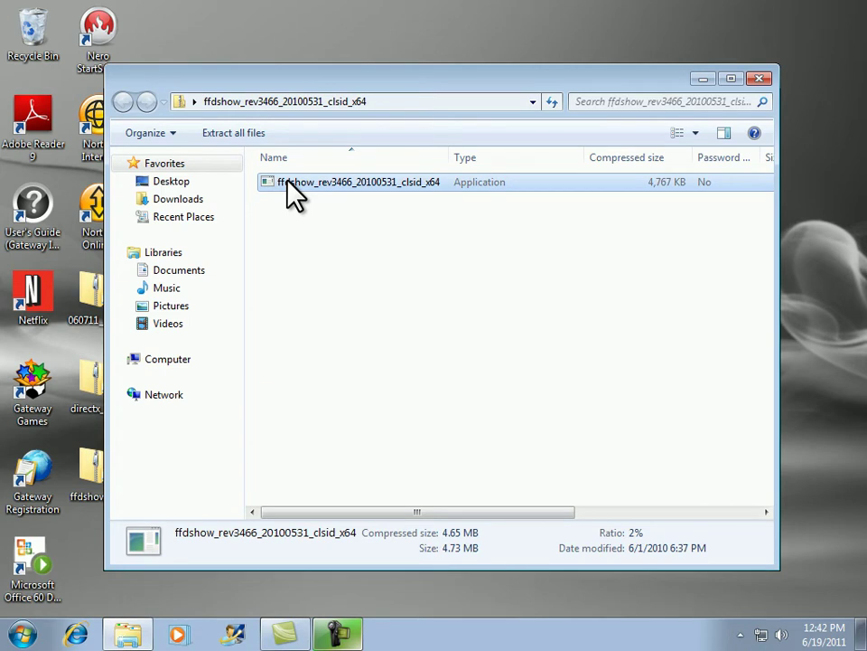
{"action": "double_click", "coordinate": [287, 182]}
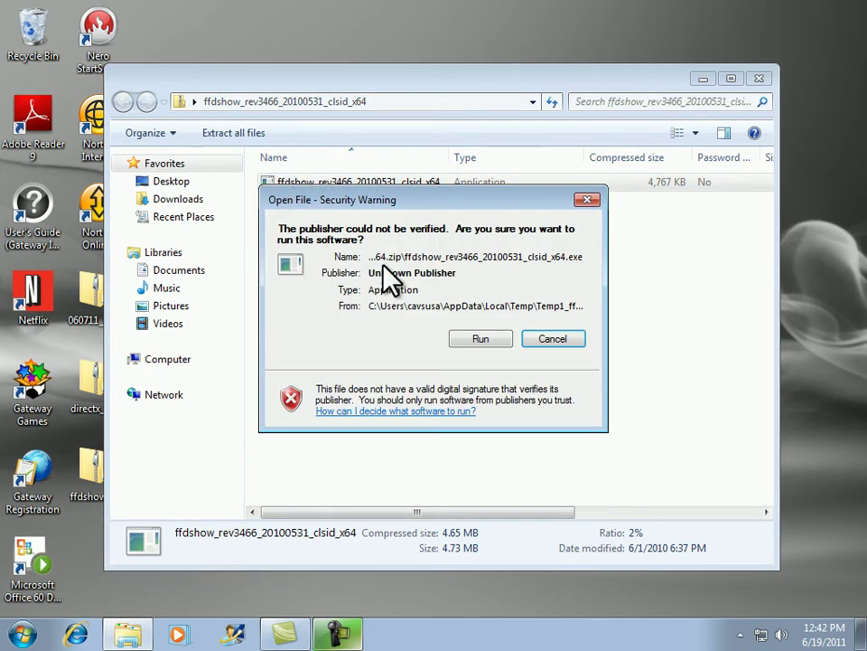
{"action": "left_click", "coordinate": [467, 336]}
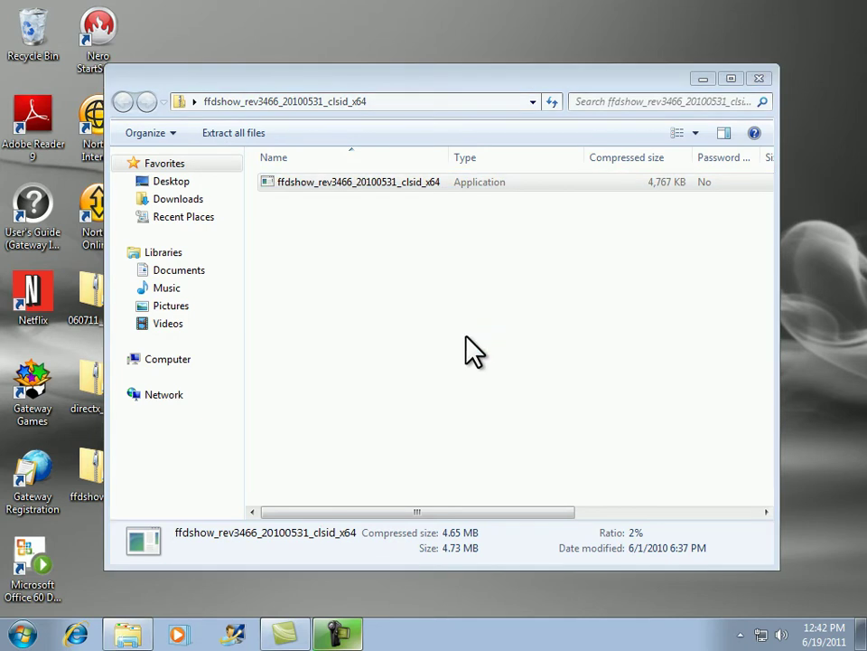
{"action": "left_click", "coordinate": [456, 351]}
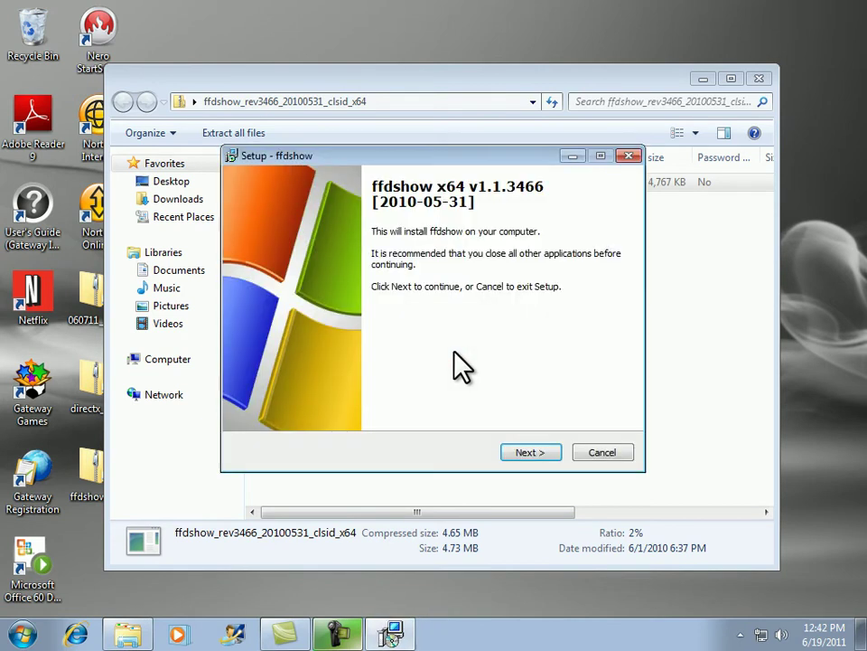
Accept the ffdshow setup defaults: folder C:\Program Files\ffdshow, preselected components and tasks, Start Menu folder ffdshow x64, and 2.0 (stereo) speakers.
{"action": "left_click", "coordinate": [531, 453]}
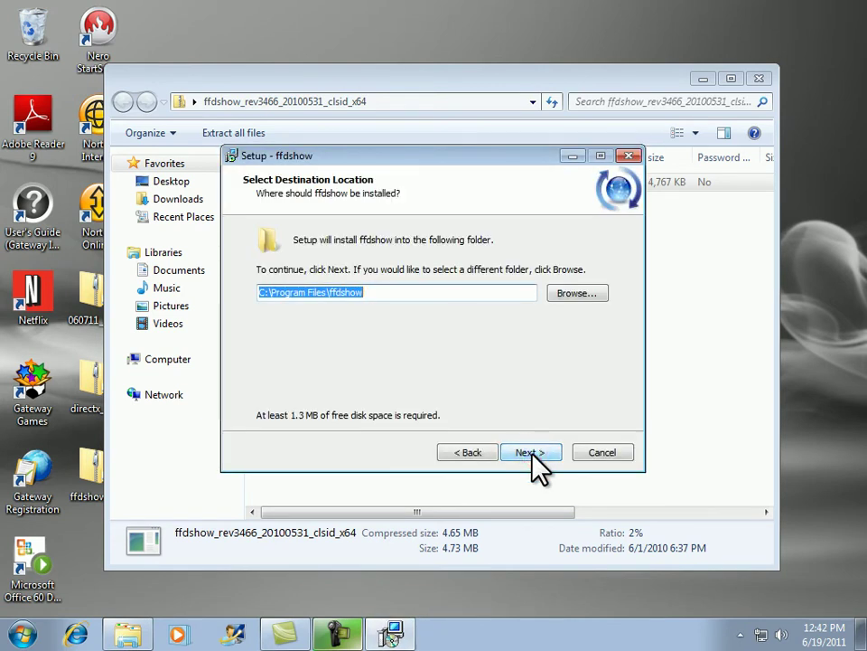
{"action": "left_click", "coordinate": [531, 453]}
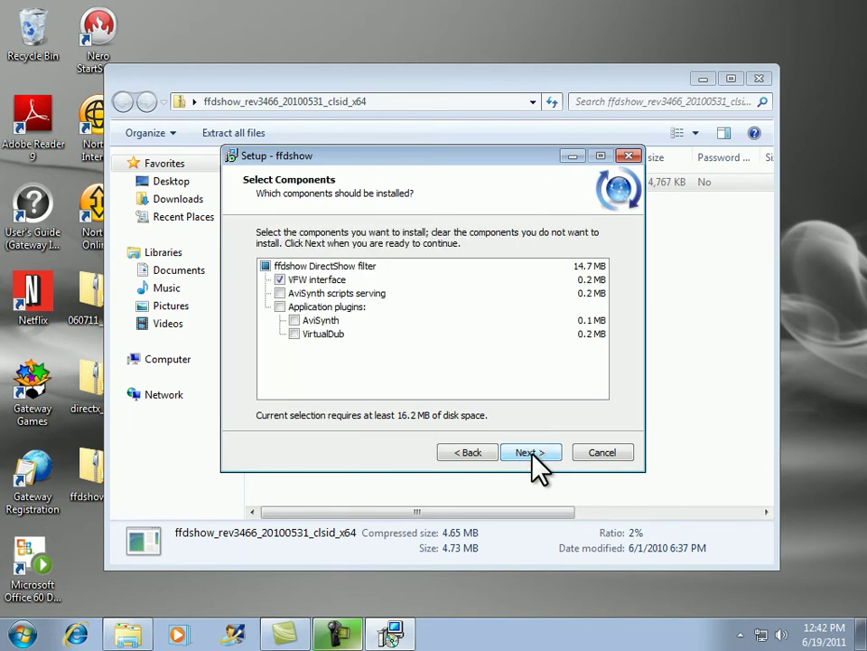
{"action": "left_click", "coordinate": [531, 452]}
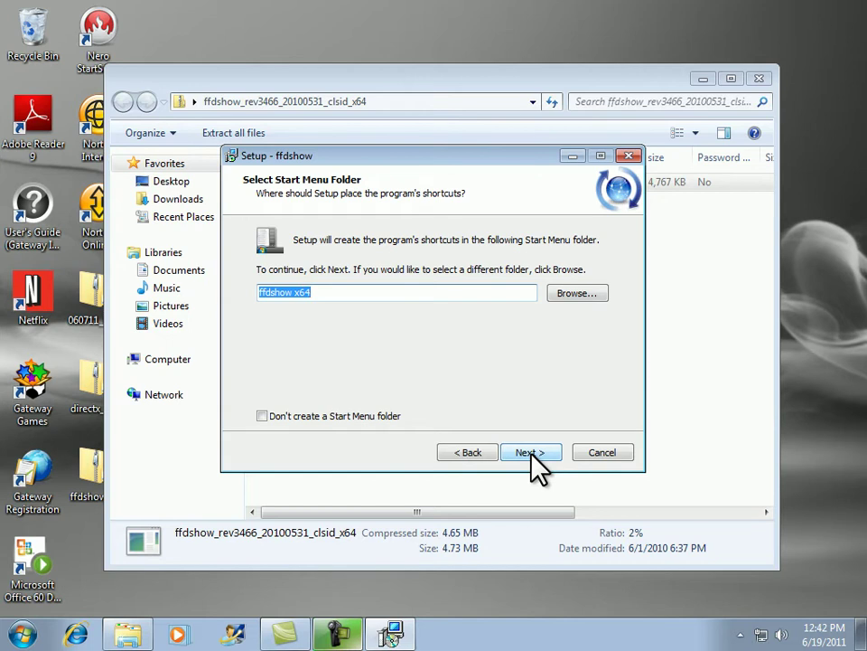
{"action": "left_click", "coordinate": [531, 452]}
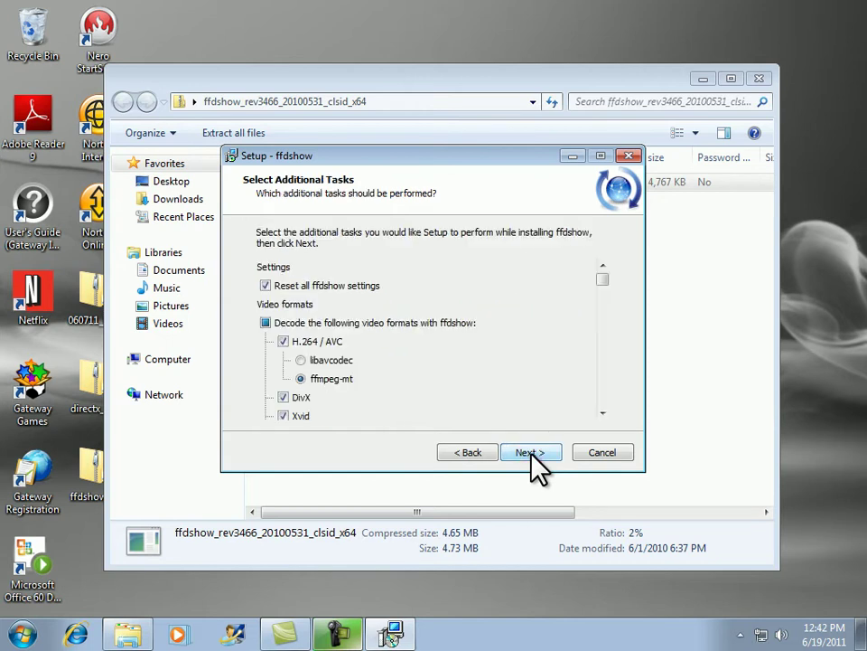
{"action": "left_click", "coordinate": [531, 452]}
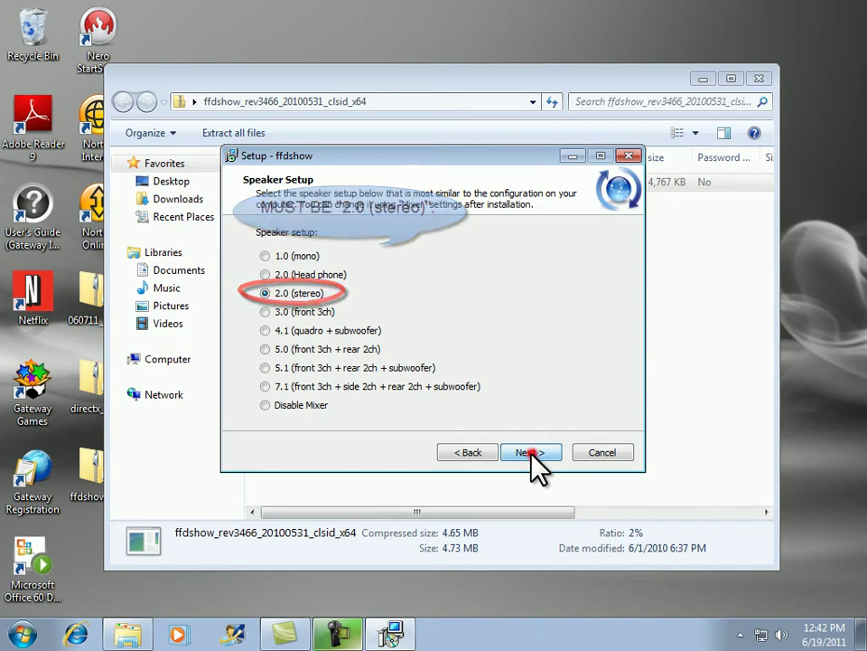
{"action": "left_click", "coordinate": [532, 453]}
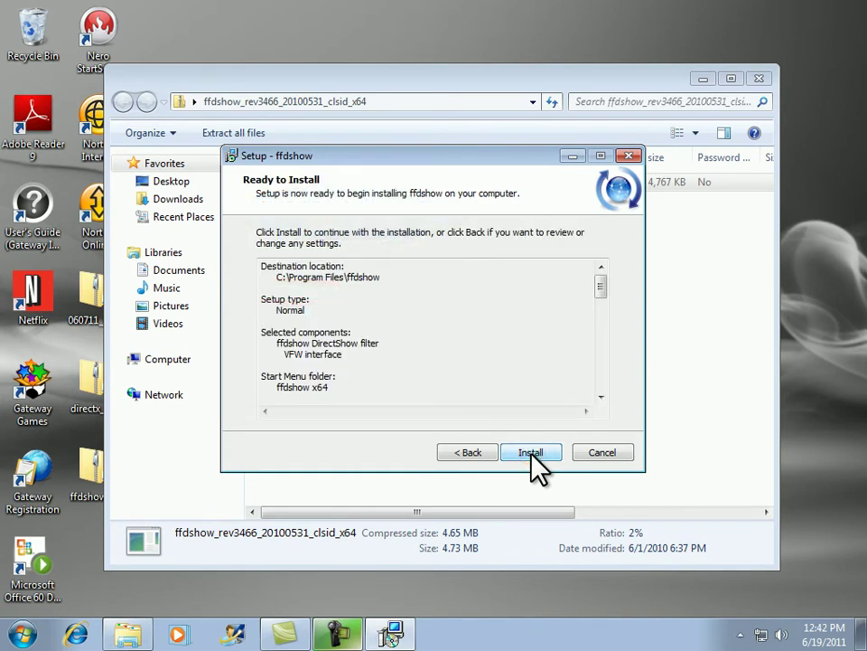
Install ffdshow, finish the setup without running any configuration, and close the zip folder window.
{"action": "left_click", "coordinate": [531, 452]}
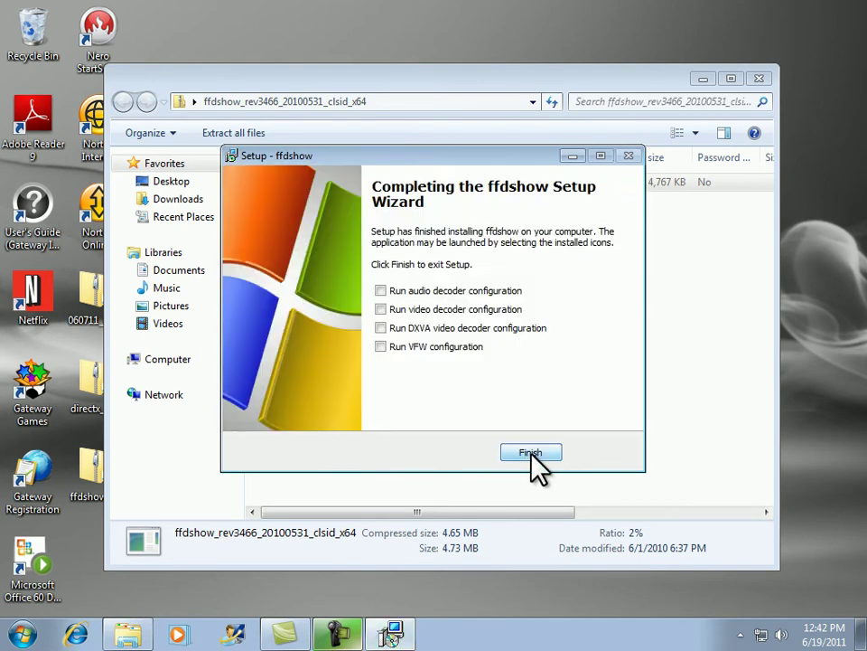
{"action": "left_click", "coordinate": [531, 453]}
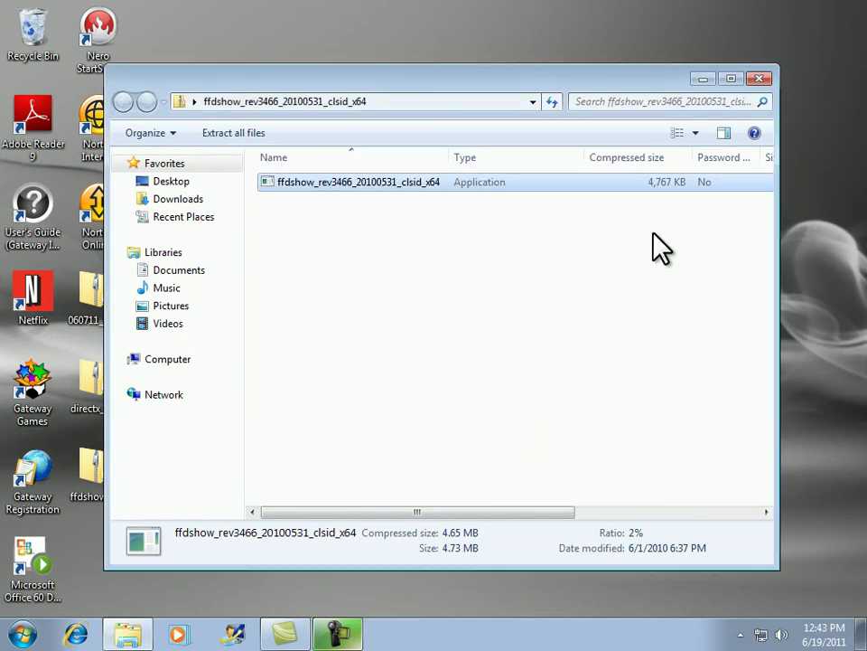
{"action": "left_click", "coordinate": [759, 79]}
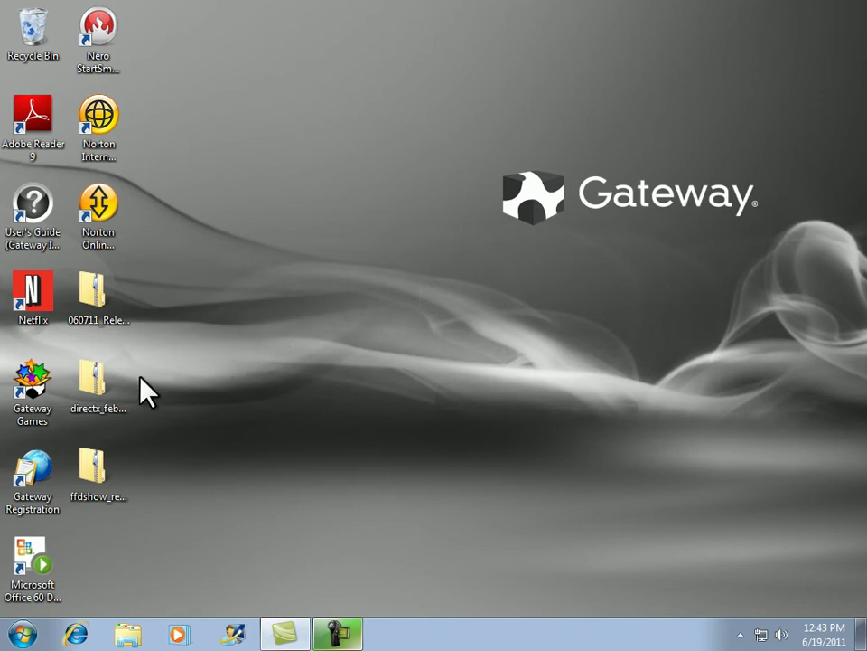
Open the directx_feb2010_redist zip on the desktop and run the directx_feb2010_redist application, allowing it through the security warning.
{"action": "left_click", "coordinate": [105, 387]}
{"action": "double_click", "coordinate": [105, 388]}
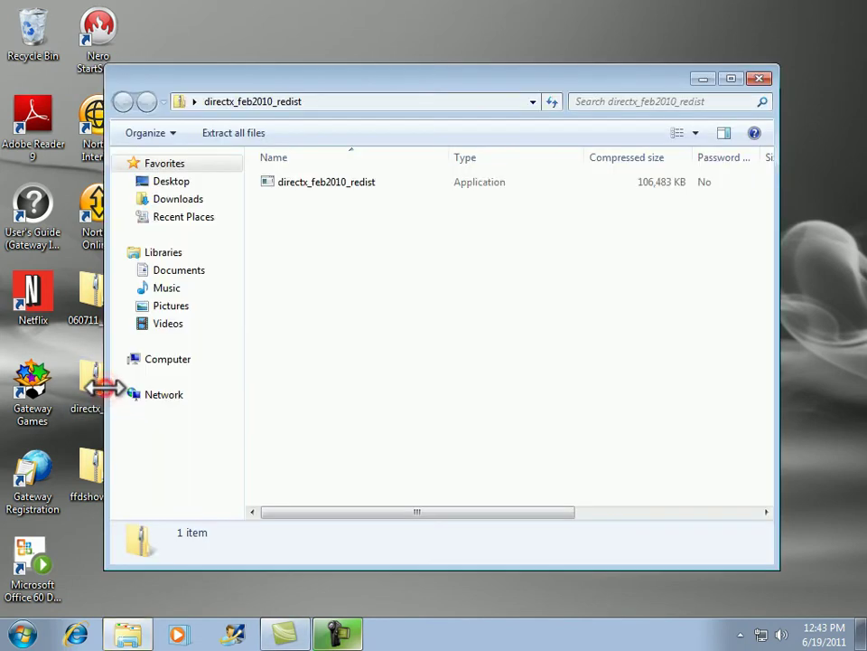
{"action": "left_click", "coordinate": [305, 180]}
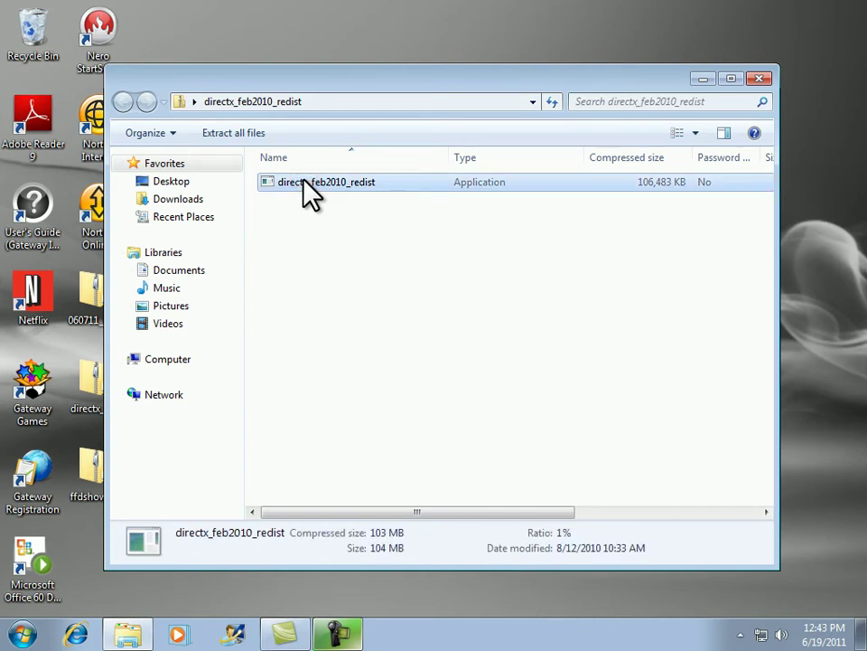
{"action": "double_click", "coordinate": [303, 181]}
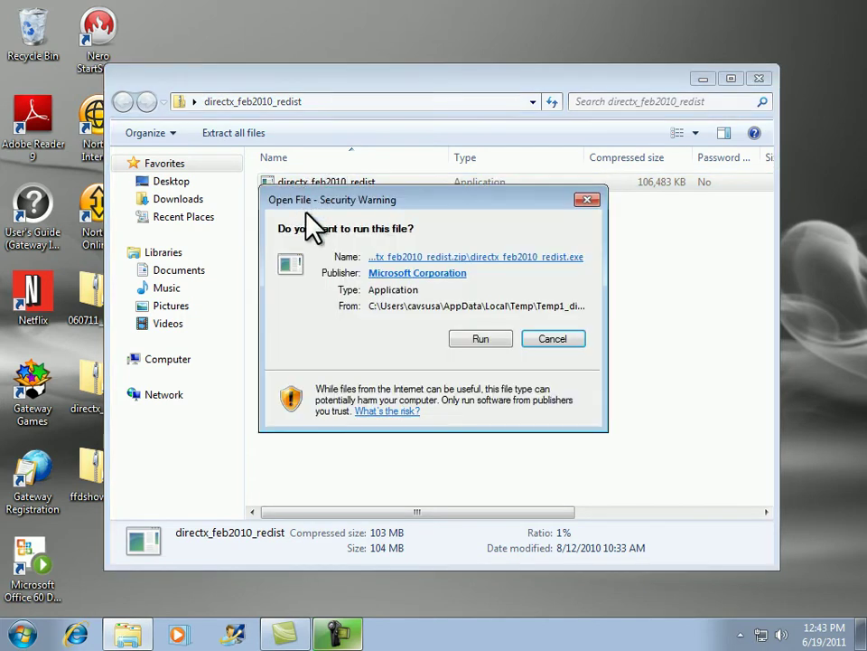
{"action": "left_click", "coordinate": [470, 339]}
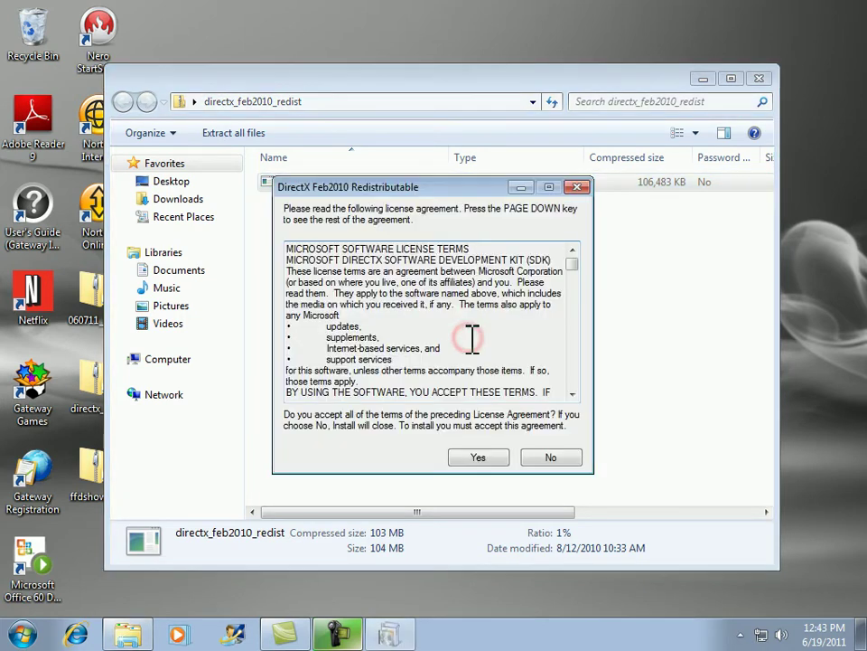
Accept the DirectX license, extract the files to a new folder c:\DirectX Installer, and close the zip folder window.
{"action": "left_click", "coordinate": [478, 457]}
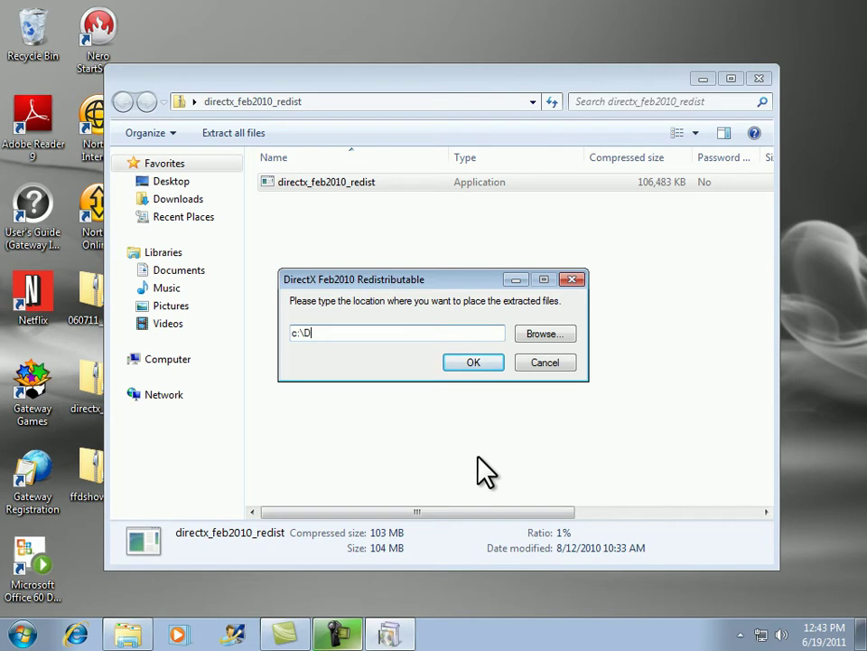
{"action": "type", "text": "X Installer"}
{"action": "left_click", "coordinate": [477, 362]}
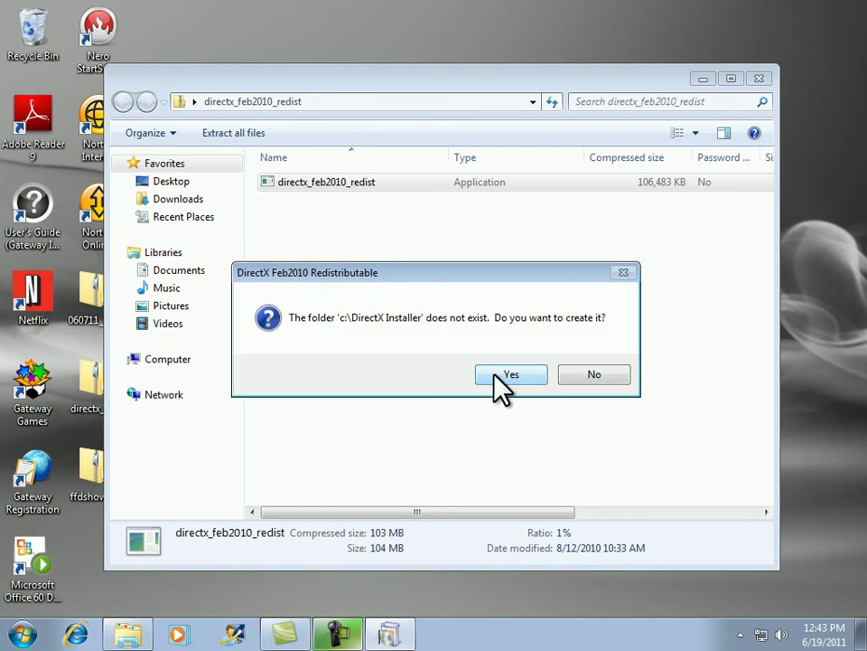
{"action": "left_click", "coordinate": [513, 375]}
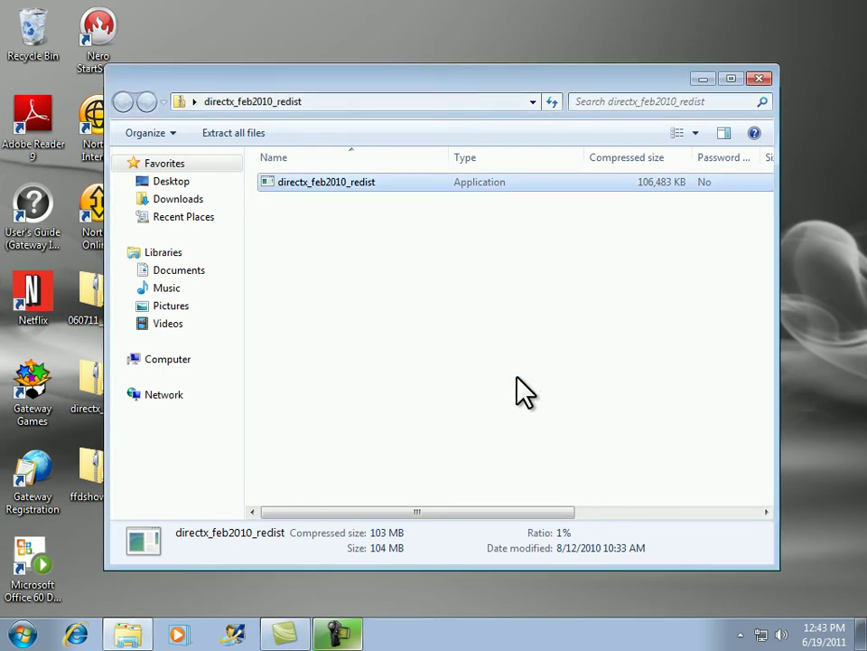
{"action": "left_click", "coordinate": [524, 393]}
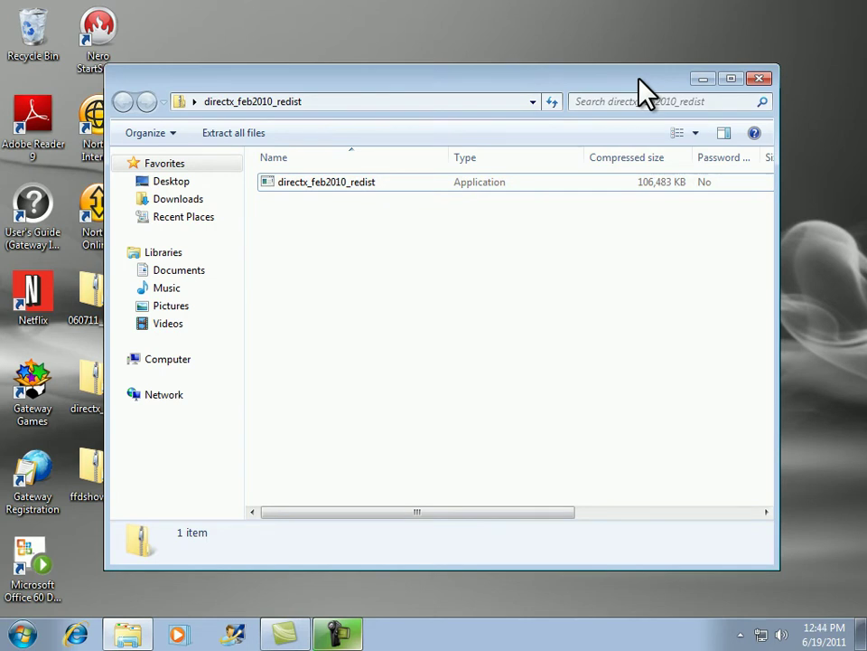
{"action": "left_click", "coordinate": [751, 79]}
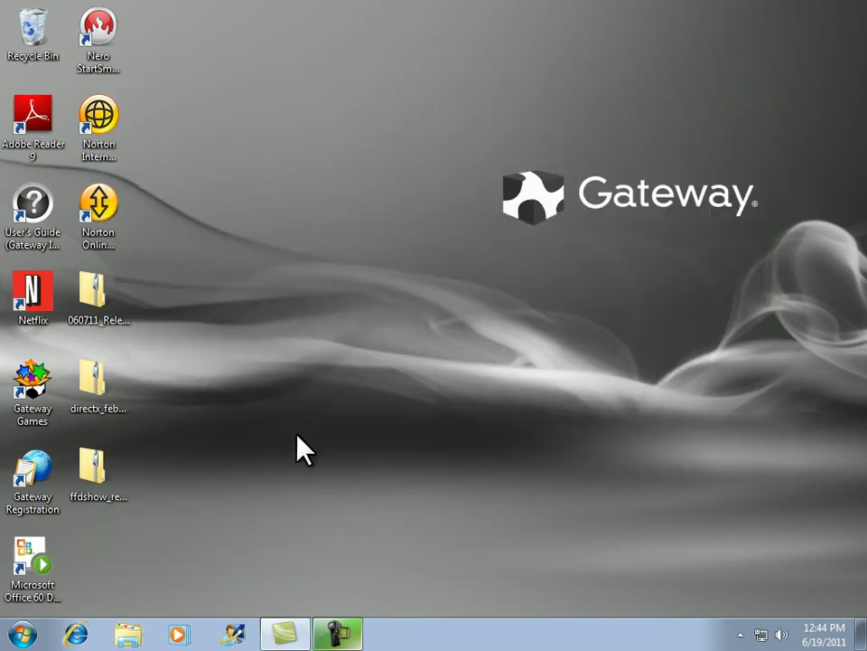
Browse to the DirectX Installer folder on the C: drive and run the DXSETUP application.
{"action": "left_click", "coordinate": [23, 635]}
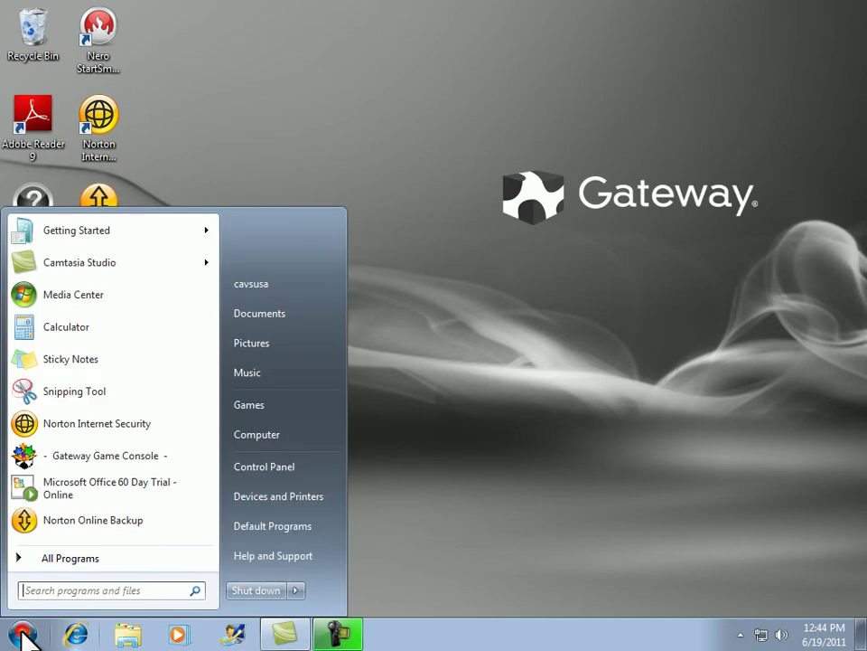
{"action": "left_click", "coordinate": [264, 435]}
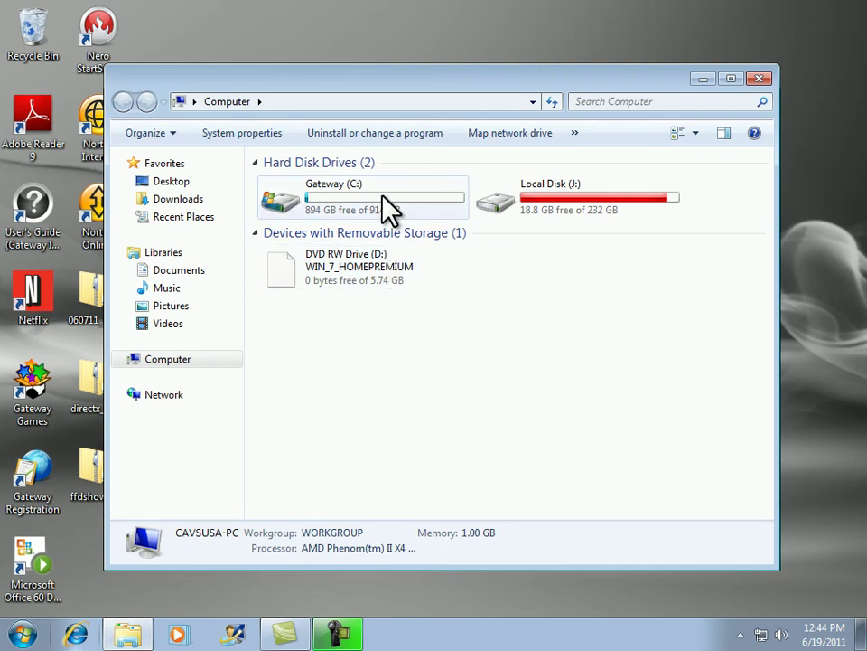
{"action": "double_click", "coordinate": [381, 194]}
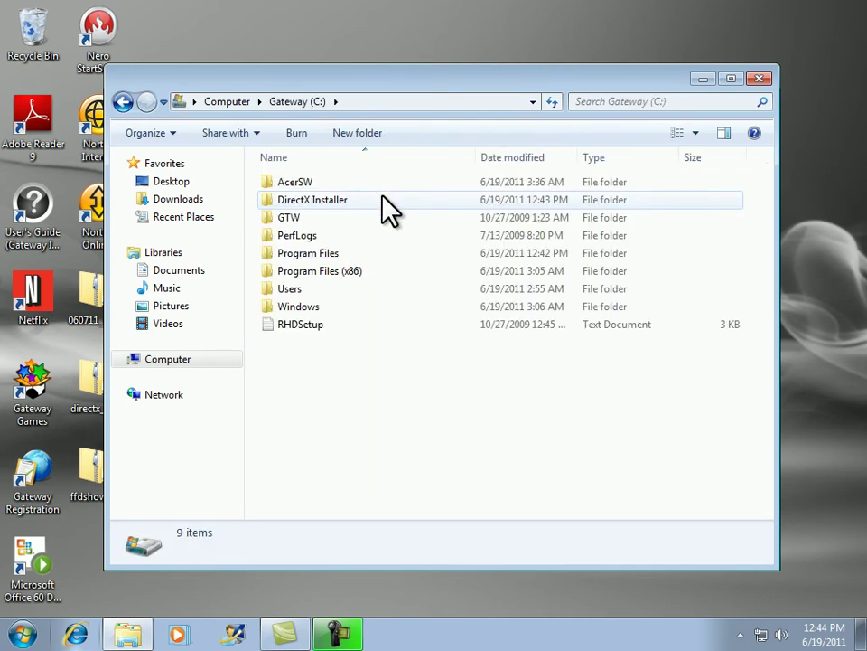
{"action": "double_click", "coordinate": [266, 202]}
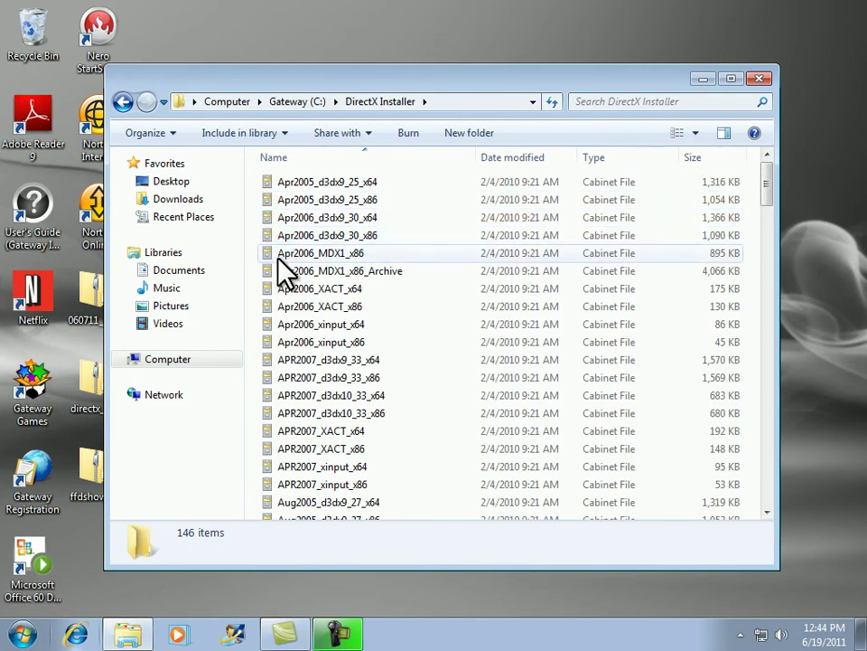
{"action": "scroll", "coordinate": [277, 260], "scroll_direction": "down", "scroll_amount": 8}
{"action": "scroll", "coordinate": [273, 340], "scroll_direction": "down", "scroll_amount": 8}
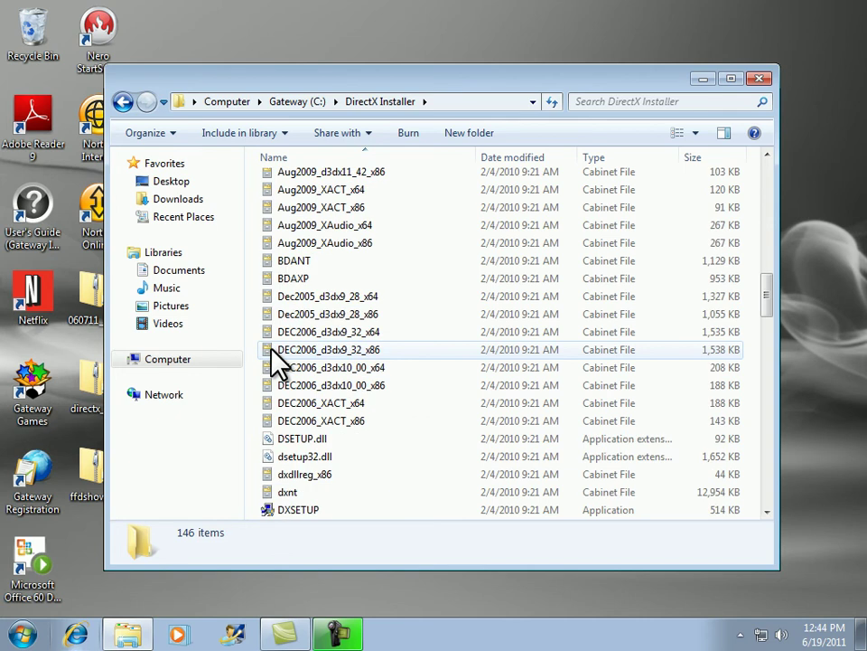
{"action": "scroll", "coordinate": [281, 361], "scroll_direction": "down", "scroll_amount": 2}
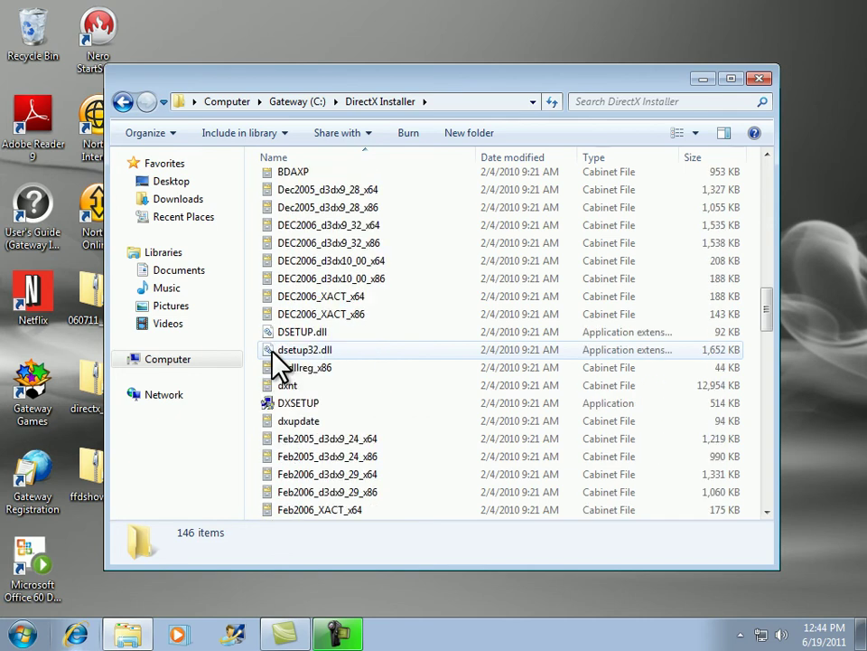
{"action": "left_click", "coordinate": [288, 406]}
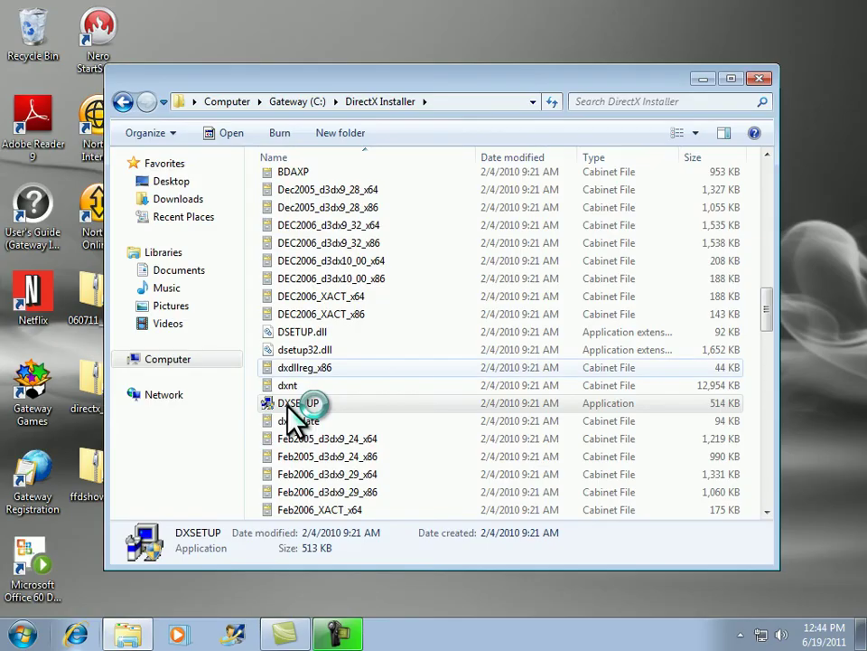
Accept the DirectX license, install the runtime components, finish the setup, and close the DirectX Installer folder window.
{"action": "left_click", "coordinate": [323, 351]}
{"action": "left_click", "coordinate": [417, 411]}
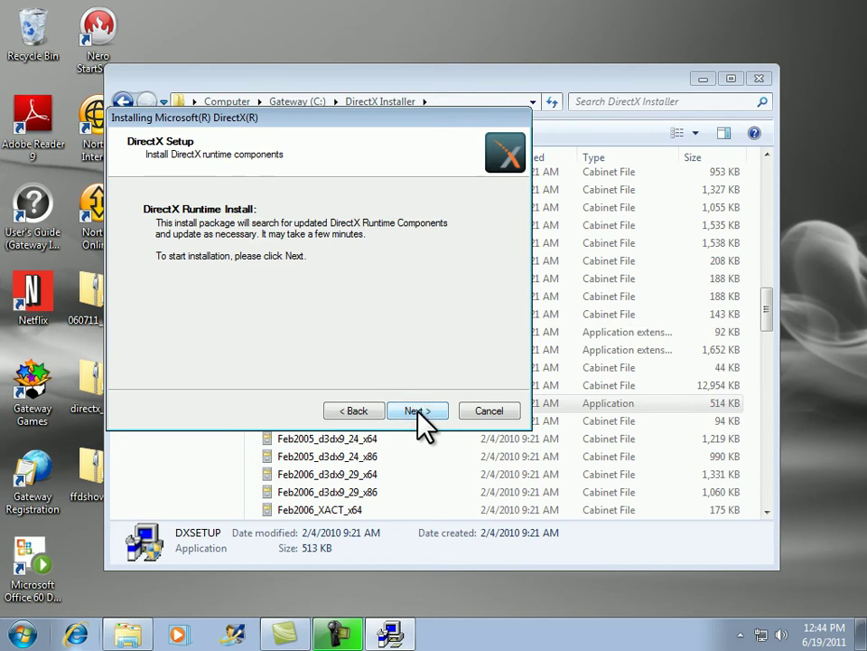
{"action": "left_click", "coordinate": [417, 411]}
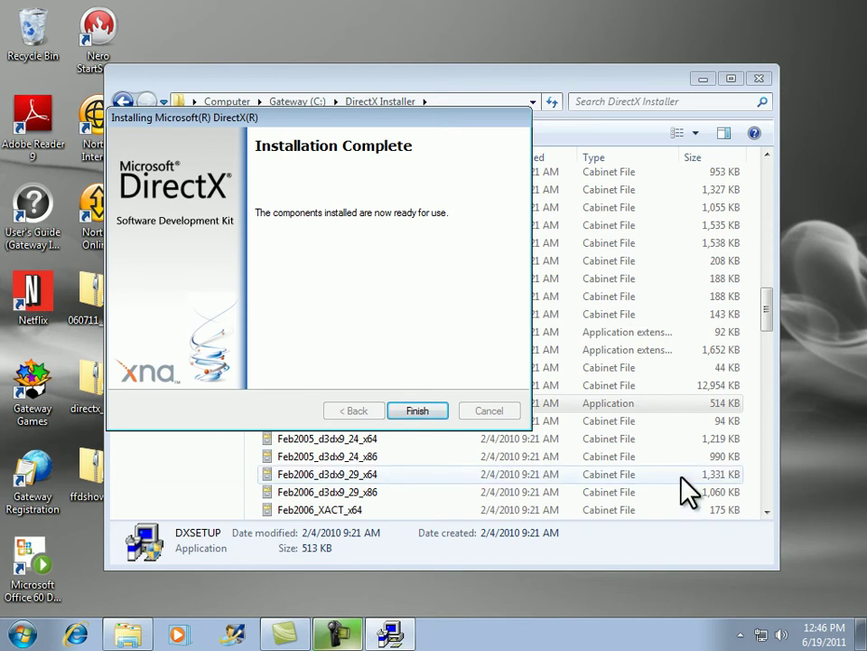
{"action": "left_click", "coordinate": [422, 411]}
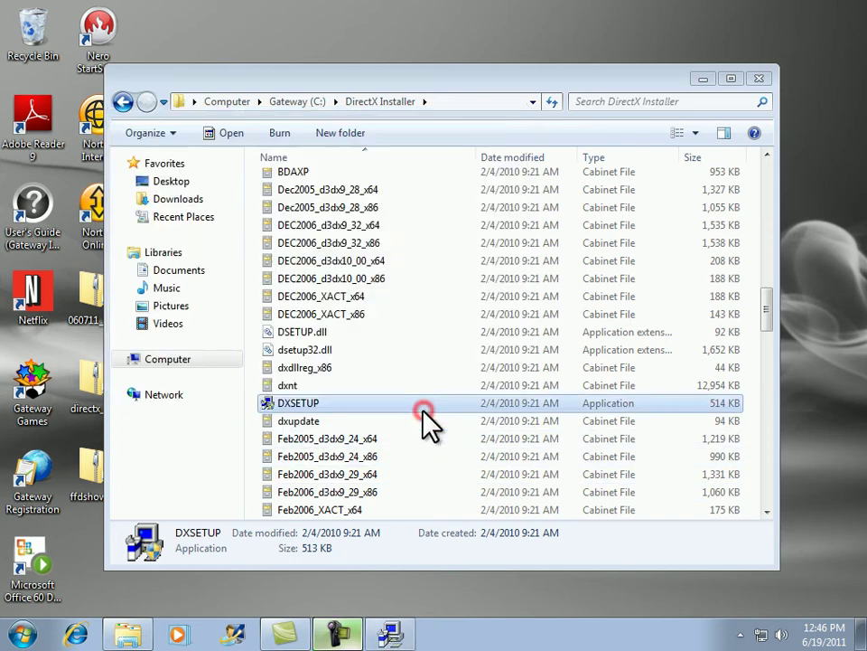
{"action": "left_click", "coordinate": [762, 81]}
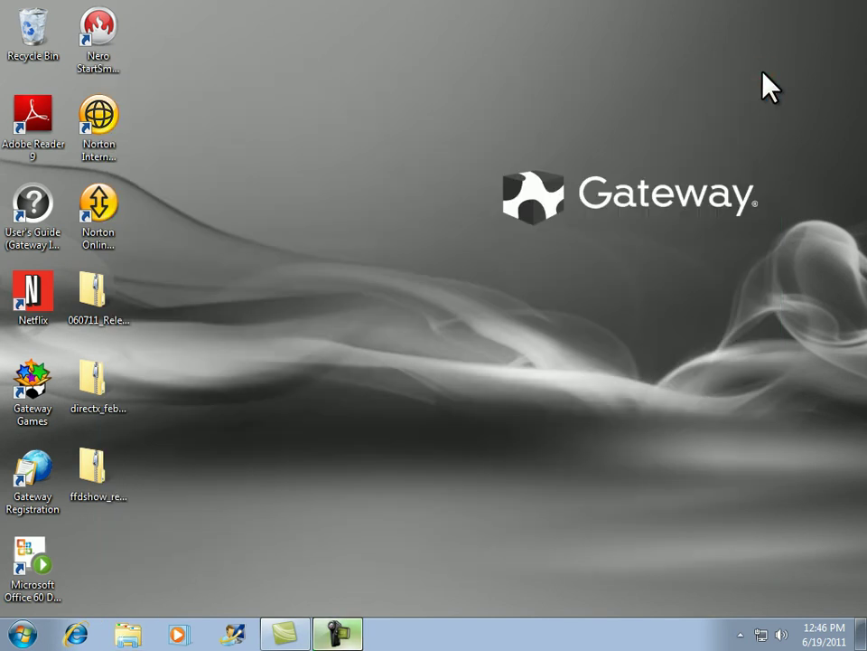
Run setup from the 060711_Release_PlayCDGKJDeluxe64LT_demo zip, allow it through the security warning, and install the Visual C++ Runtime Libraries (x64).
{"action": "double_click", "coordinate": [98, 316]}
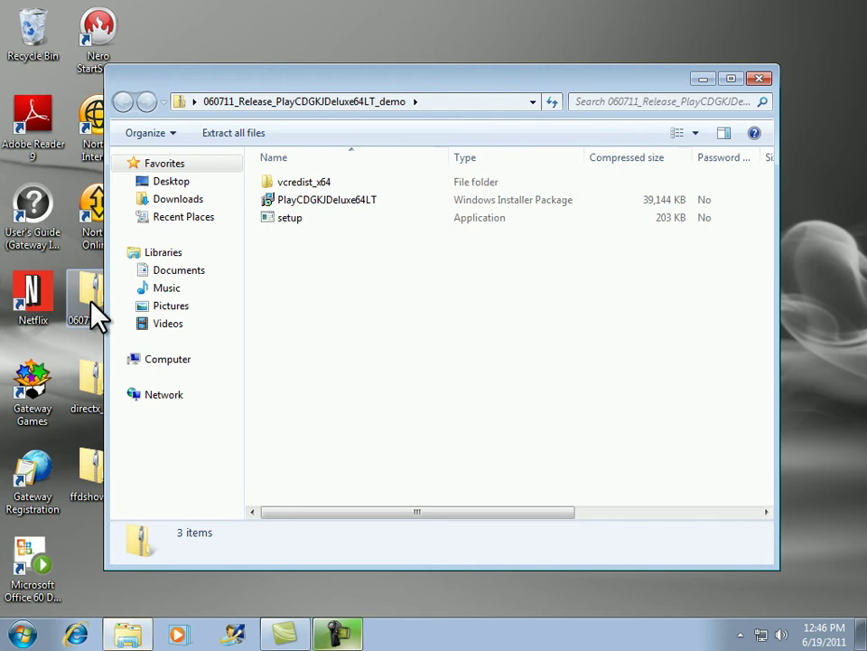
{"action": "left_click", "coordinate": [295, 219]}
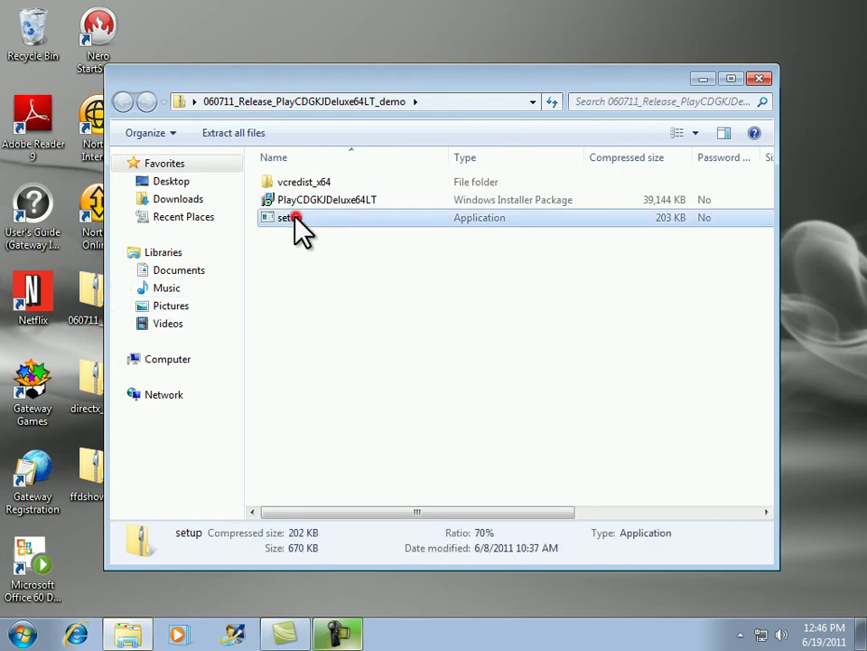
{"action": "double_click", "coordinate": [295, 218]}
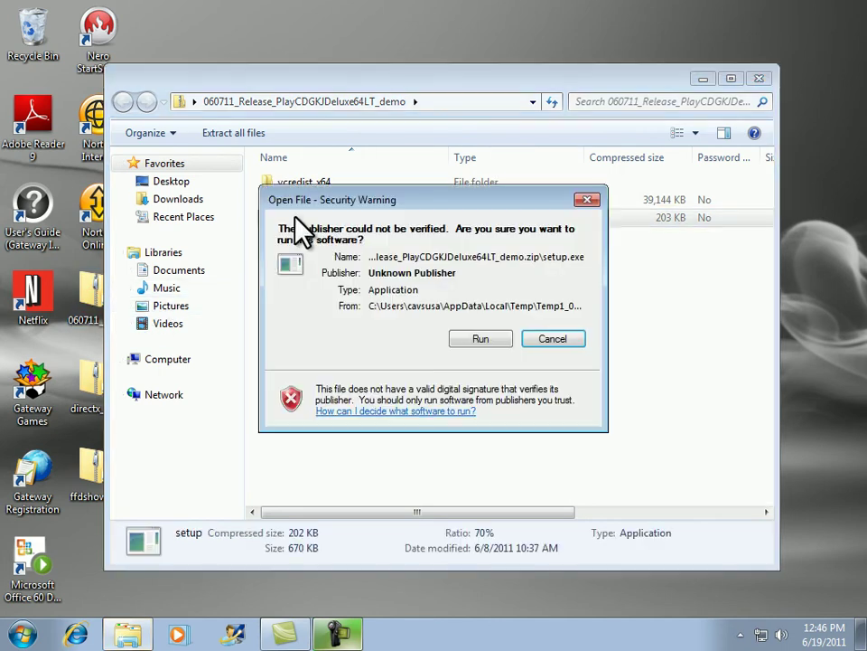
{"action": "left_click", "coordinate": [486, 340]}
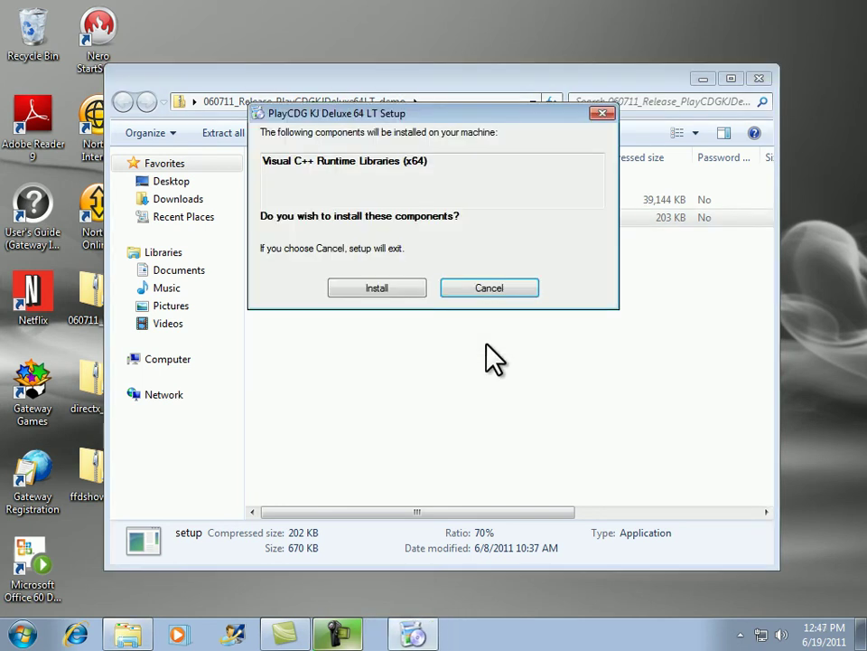
{"action": "left_click", "coordinate": [383, 293]}
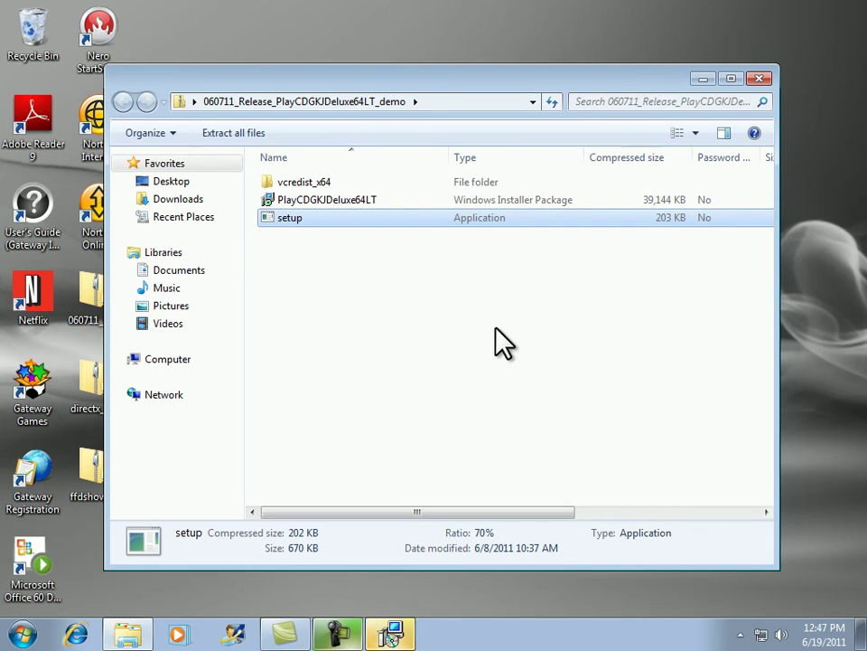
Accept the PlayCDG KJ Deluxe 64 LT license and keep the default CAVS installation folder, installing for Everyone.
{"action": "left_click", "coordinate": [390, 631]}
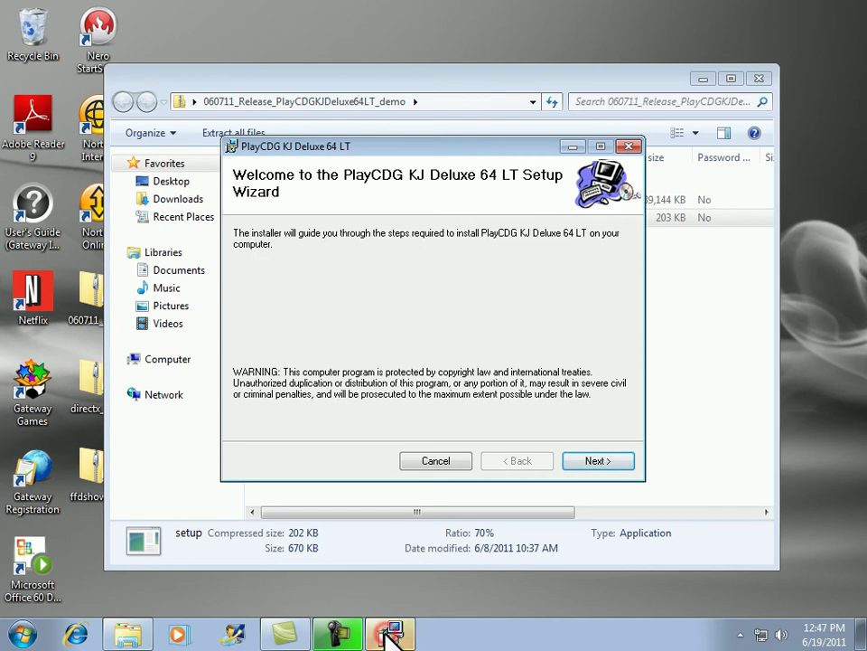
{"action": "left_click", "coordinate": [590, 459]}
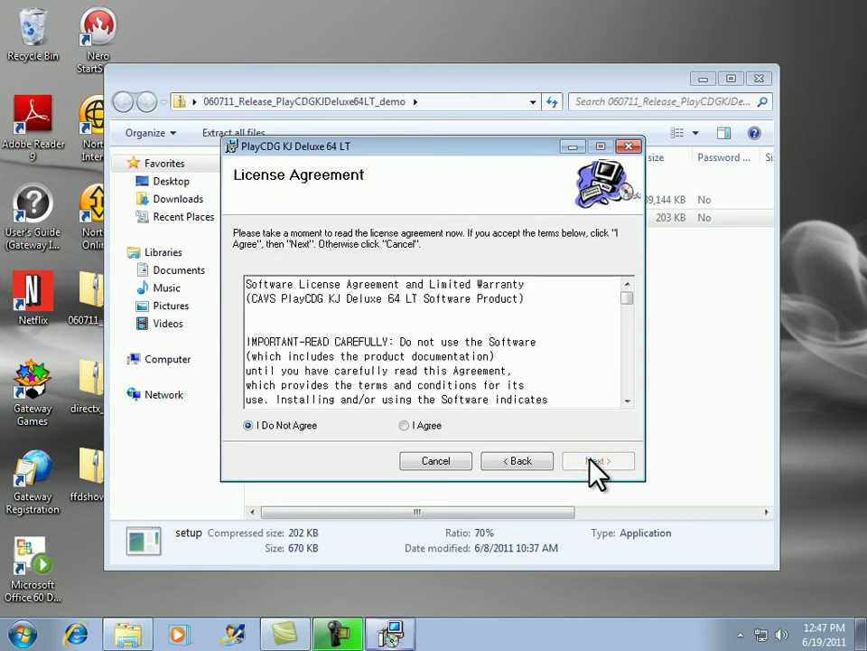
{"action": "left_click", "coordinate": [403, 425]}
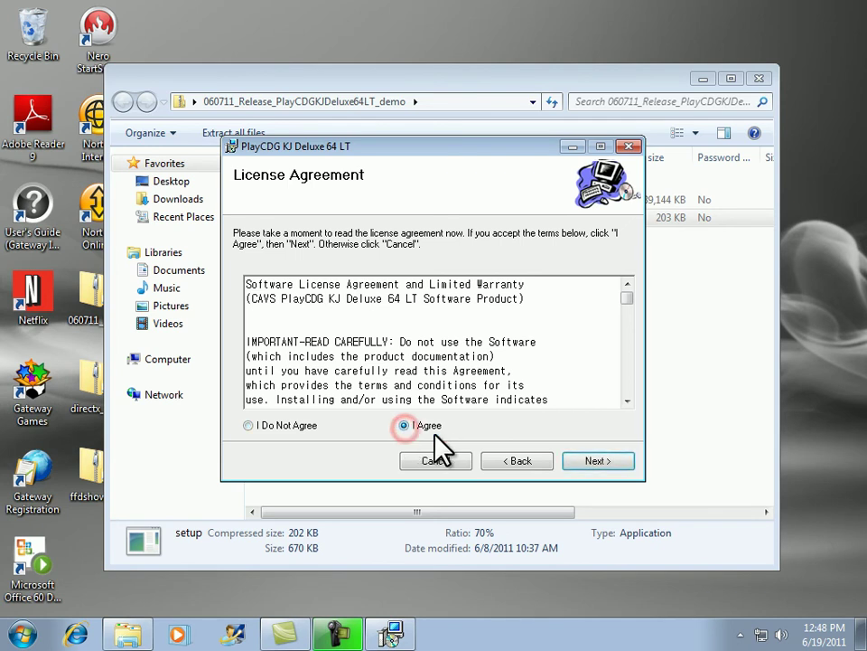
{"action": "left_click", "coordinate": [583, 463]}
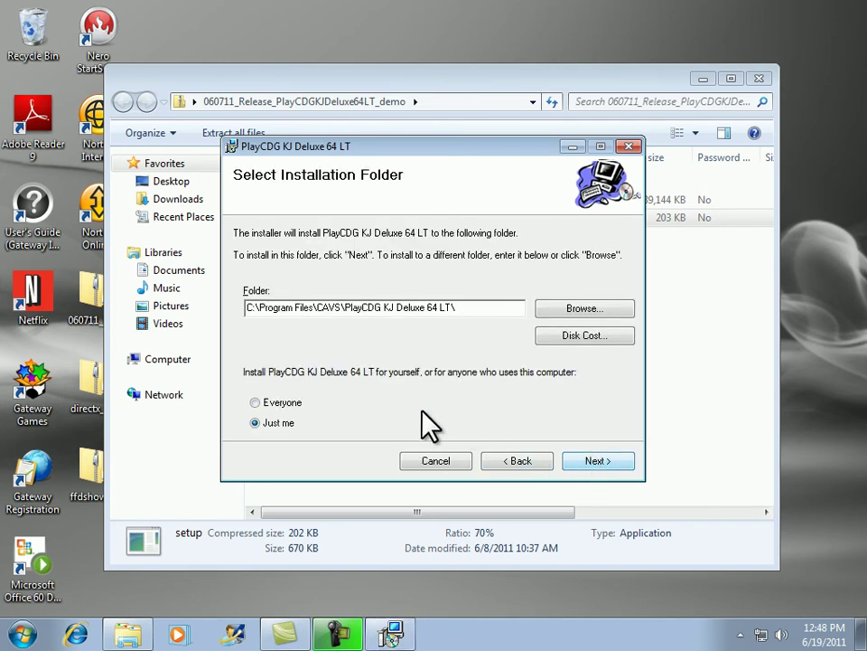
{"action": "left_click", "coordinate": [300, 403]}
{"action": "left_click", "coordinate": [601, 459]}
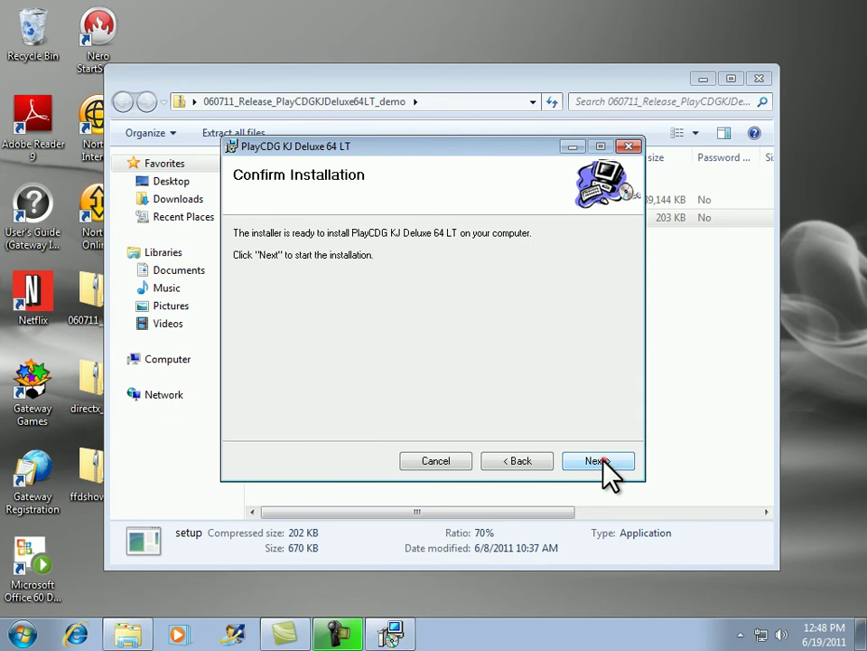
Install PlayCDG KJ Deluxe 64 LT, close the setup wizard, and close the zip folder window.
{"action": "left_click", "coordinate": [603, 460]}
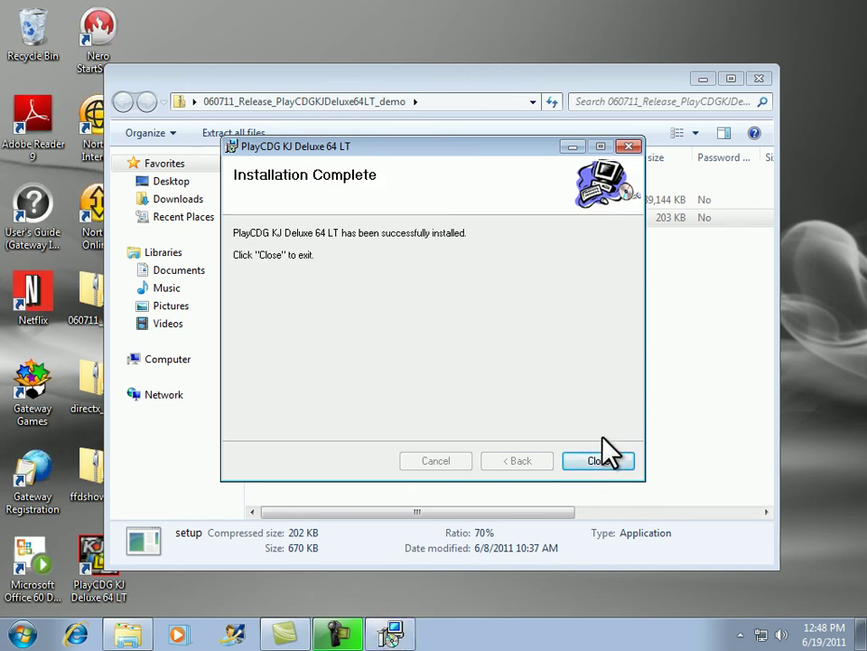
{"action": "left_click", "coordinate": [600, 460]}
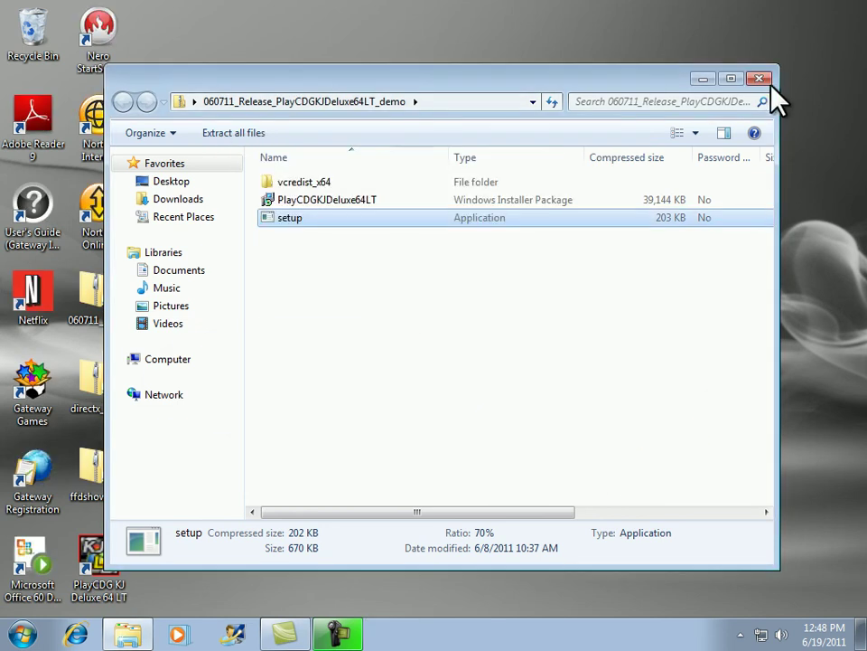
{"action": "left_click", "coordinate": [759, 80]}
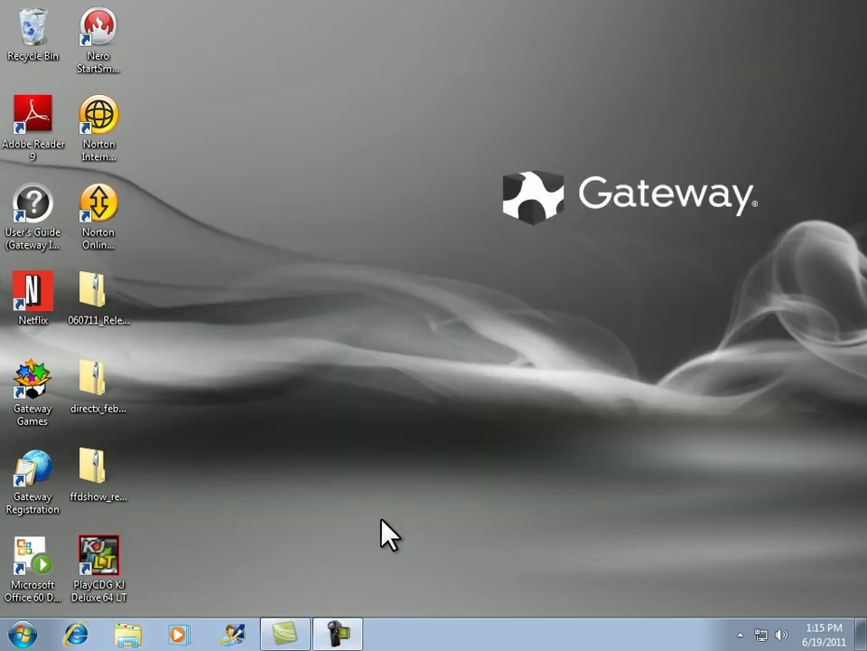
Launch PlayCDG KJ Deluxe 64 LT from the desktop, dismiss the error dialog, and exit at the demo version prompt.
{"action": "left_click", "coordinate": [122, 562]}
{"action": "double_click", "coordinate": [125, 570]}
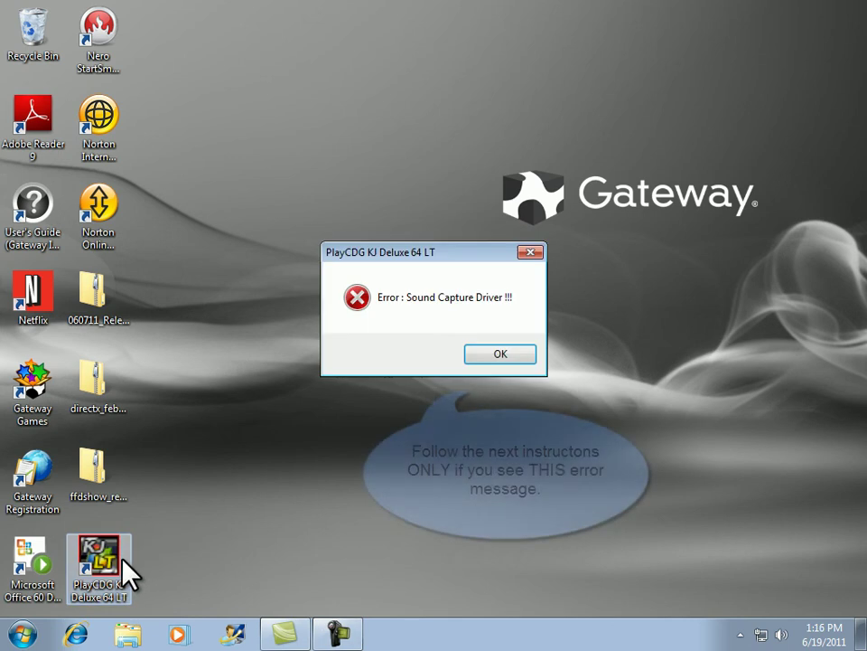
{"action": "left_click", "coordinate": [496, 355]}
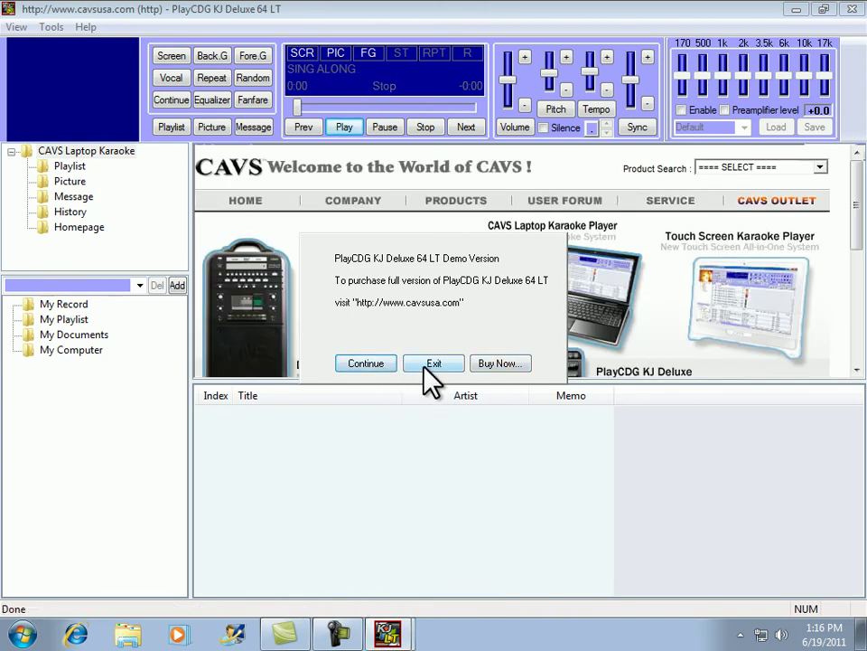
{"action": "left_click", "coordinate": [417, 366]}
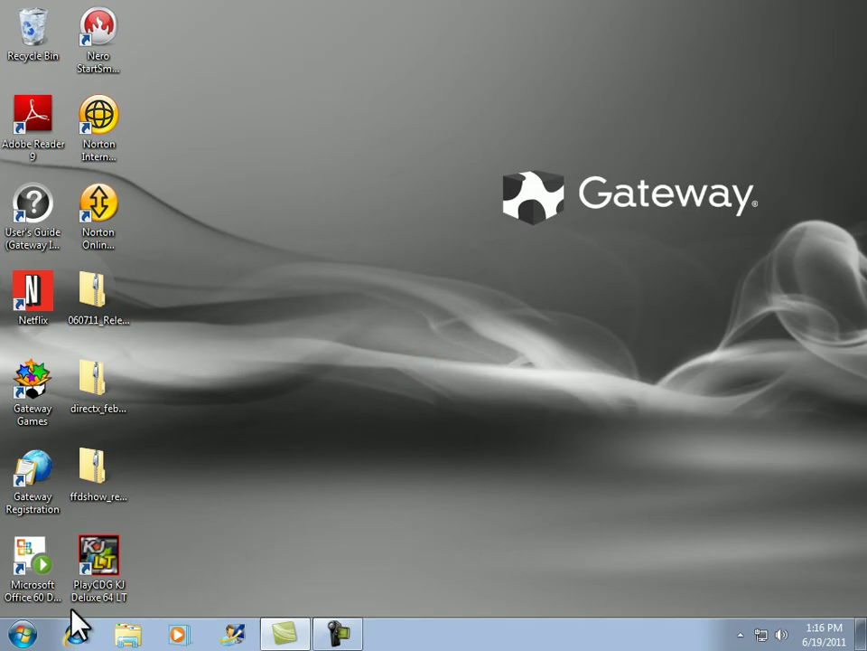
Open the Sound settings under Control Panel's Hardware and Sound and show disabled devices among the recording devices.
{"action": "left_click", "coordinate": [21, 632]}
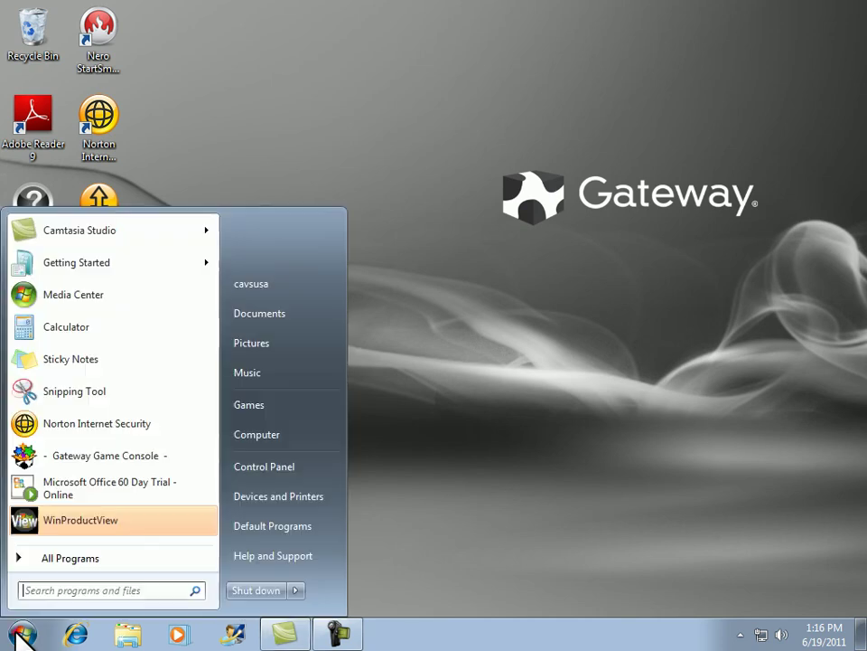
{"action": "left_click", "coordinate": [263, 467]}
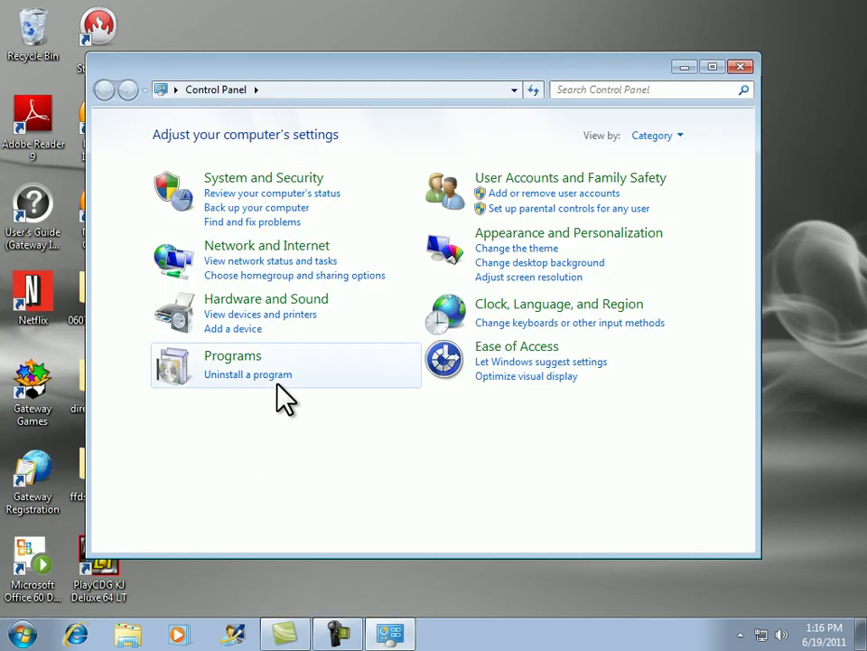
{"action": "left_click", "coordinate": [265, 299]}
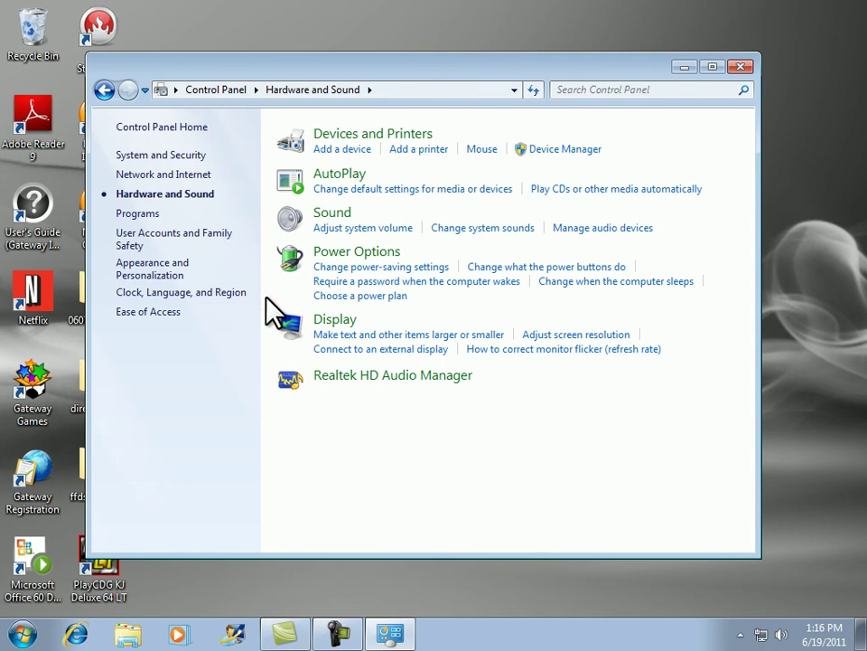
{"action": "left_click", "coordinate": [341, 217]}
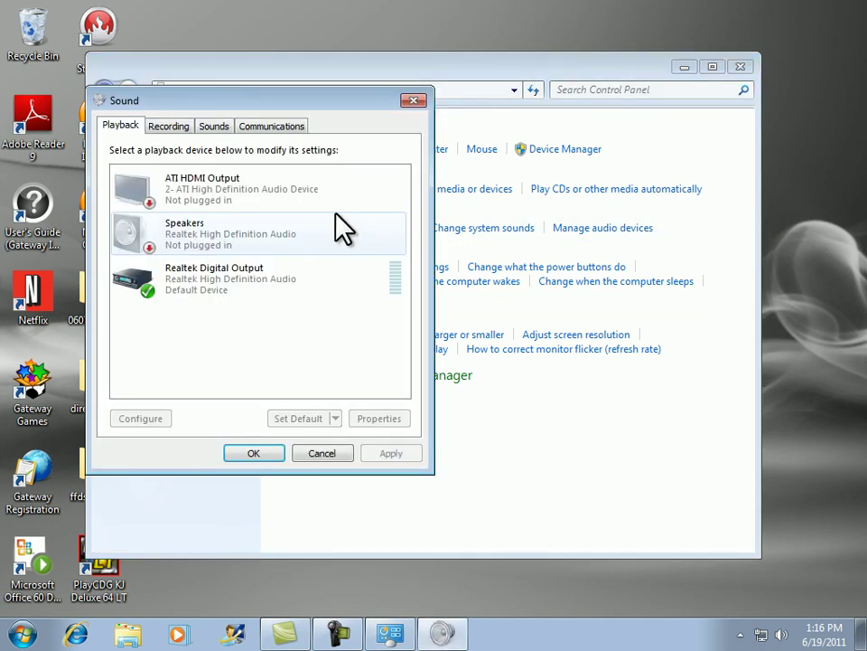
{"action": "left_click", "coordinate": [170, 127]}
{"action": "right_click", "coordinate": [217, 336]}
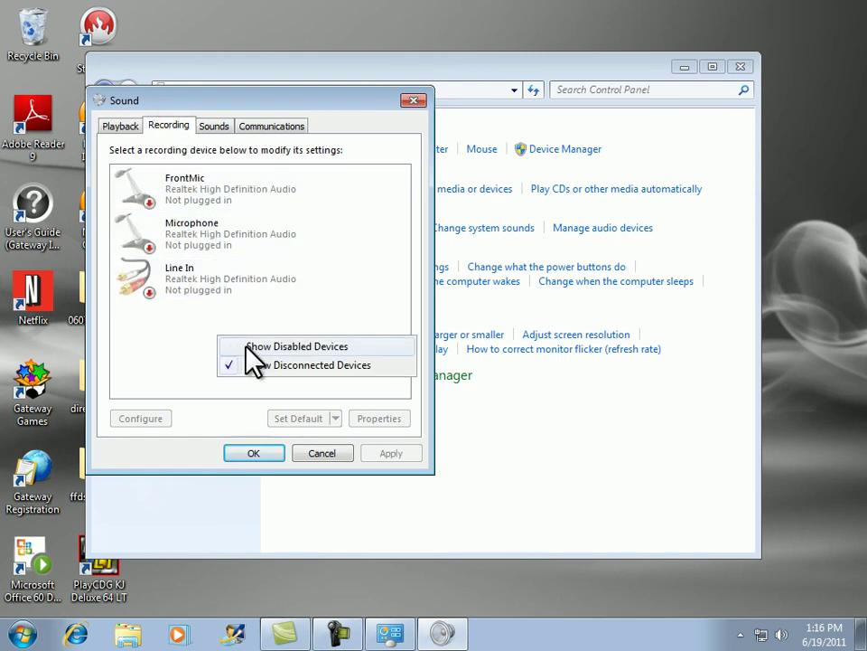
{"action": "left_click", "coordinate": [246, 347]}
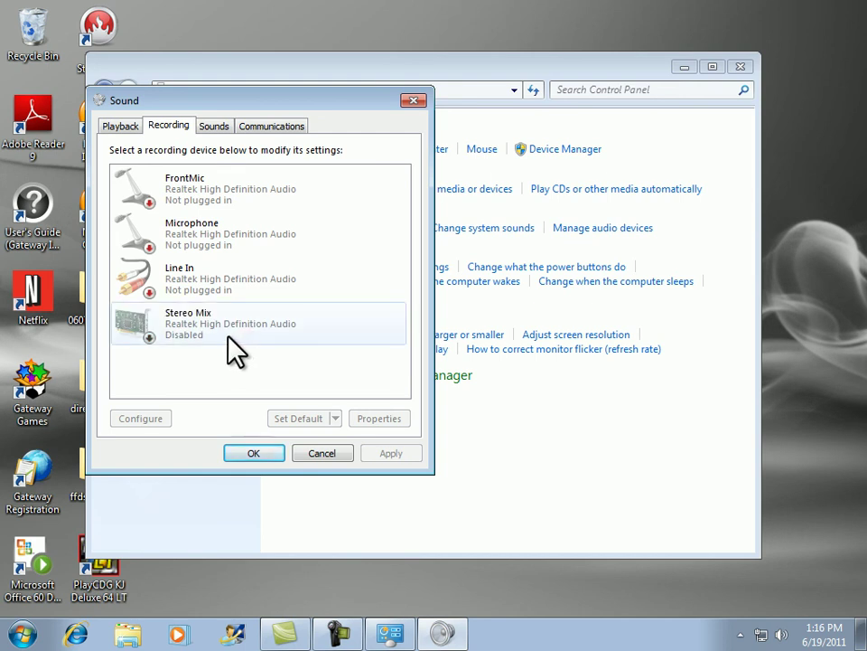
Enable the Stereo Mix recording device, confirm the Sound settings, and close Control Panel.
{"action": "right_click", "coordinate": [180, 318]}
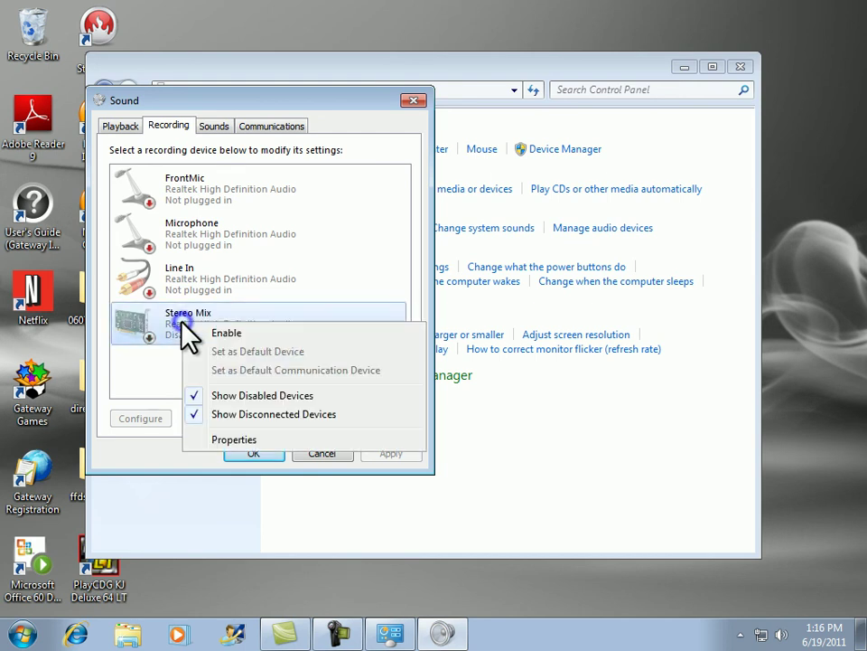
{"action": "left_click", "coordinate": [238, 335]}
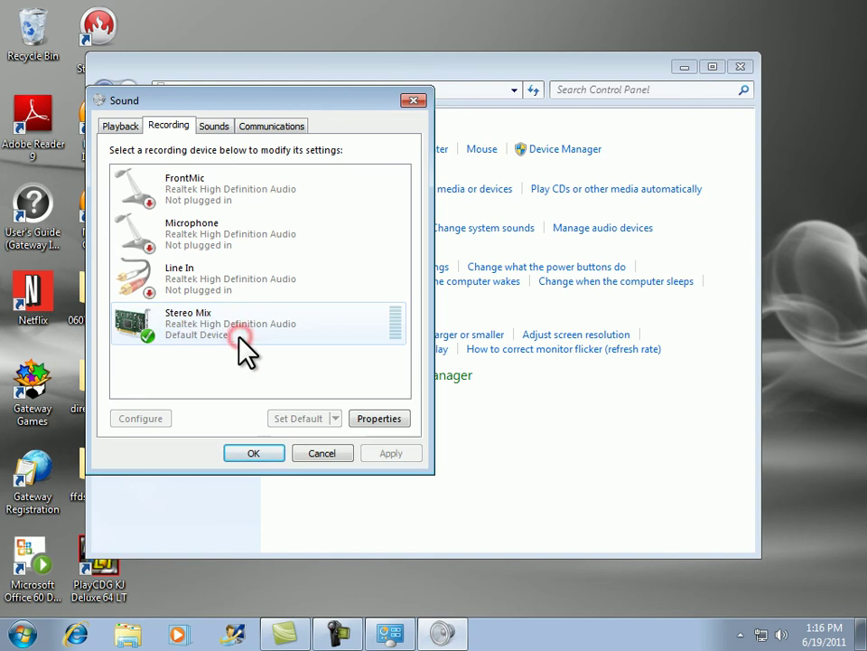
{"action": "left_click", "coordinate": [256, 454]}
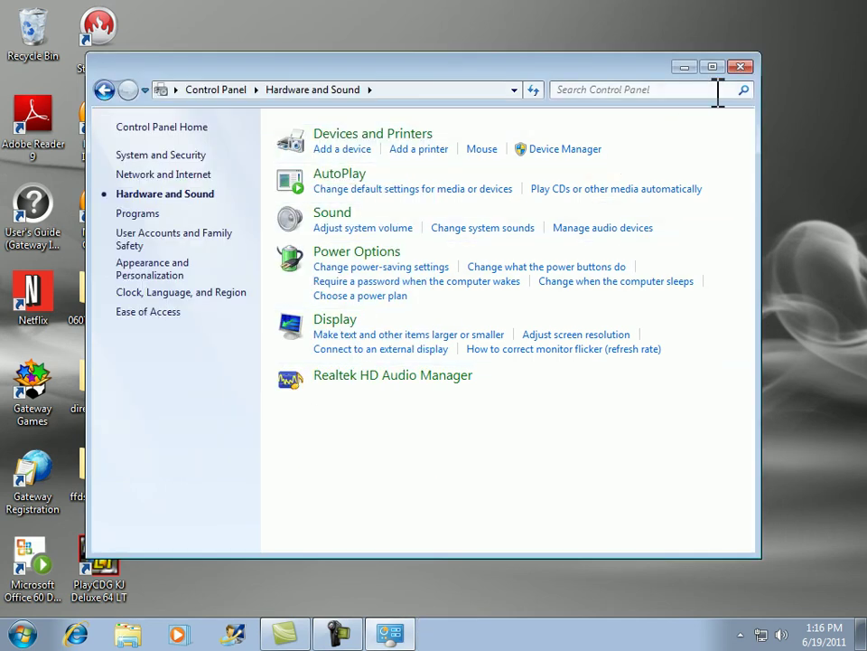
{"action": "left_click", "coordinate": [746, 70]}
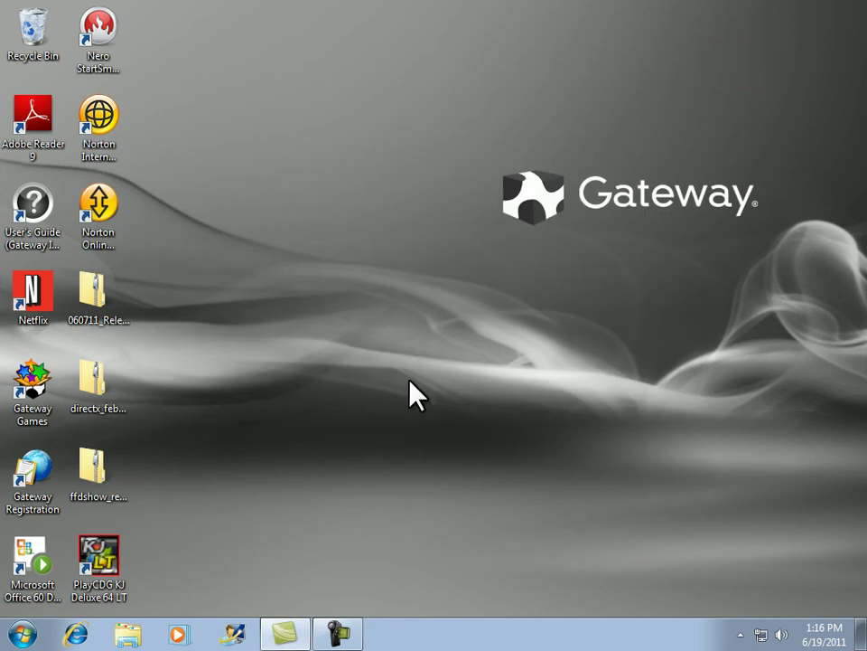
Launch PlayCDG KJ Deluxe 64 LT again, continue past the demo notice to the main window, and close the program.
{"action": "double_click", "coordinate": [98, 565]}
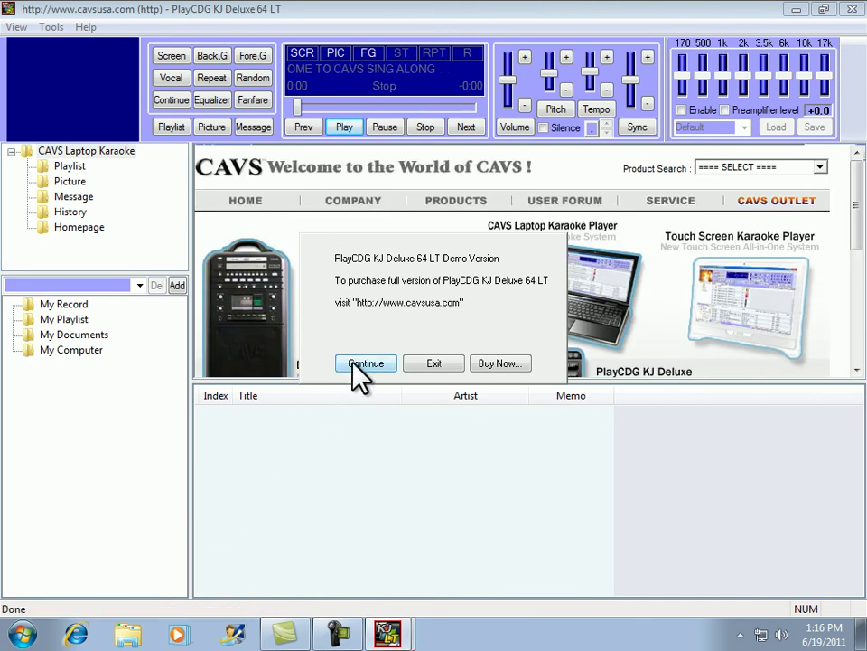
{"action": "left_click", "coordinate": [365, 363]}
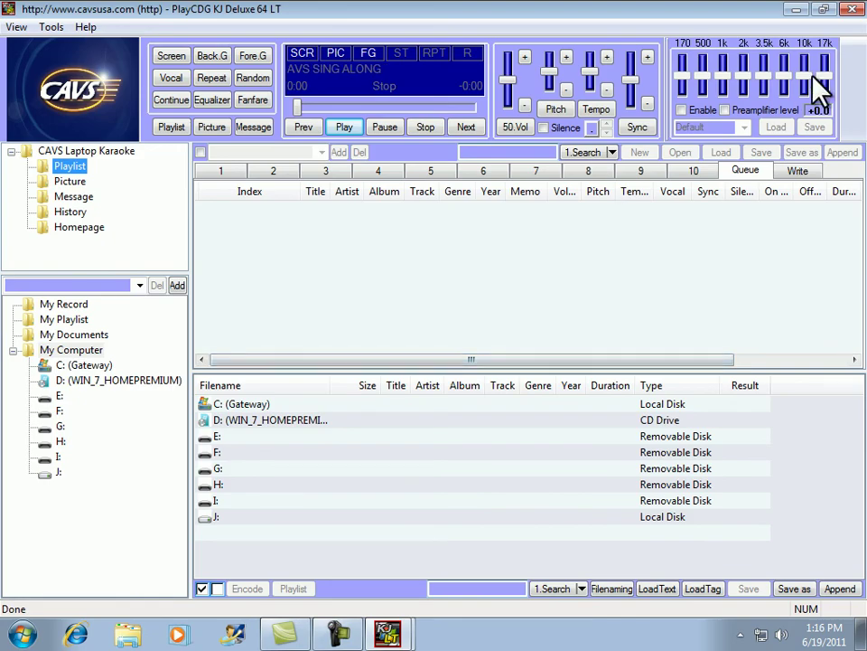
{"action": "left_click", "coordinate": [855, 11]}
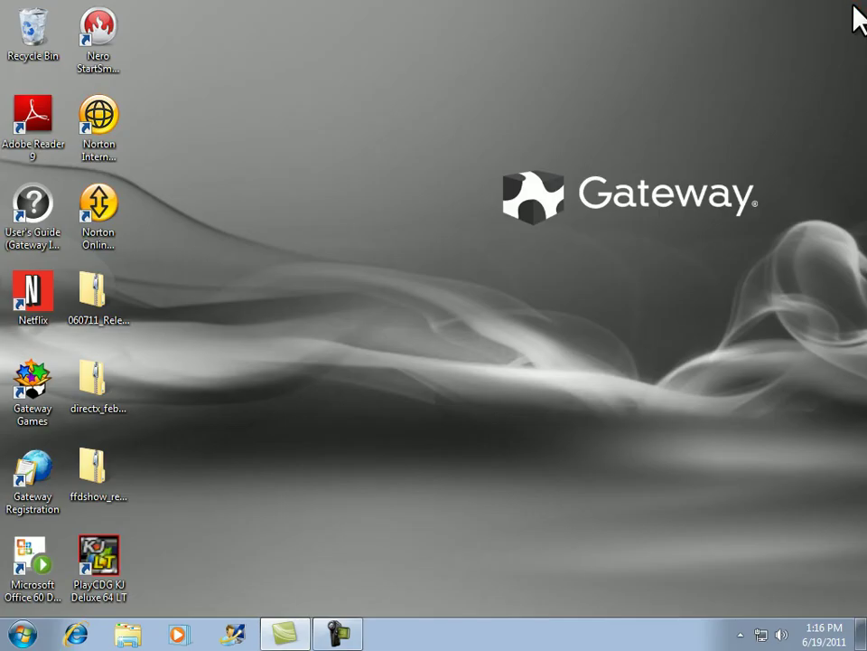